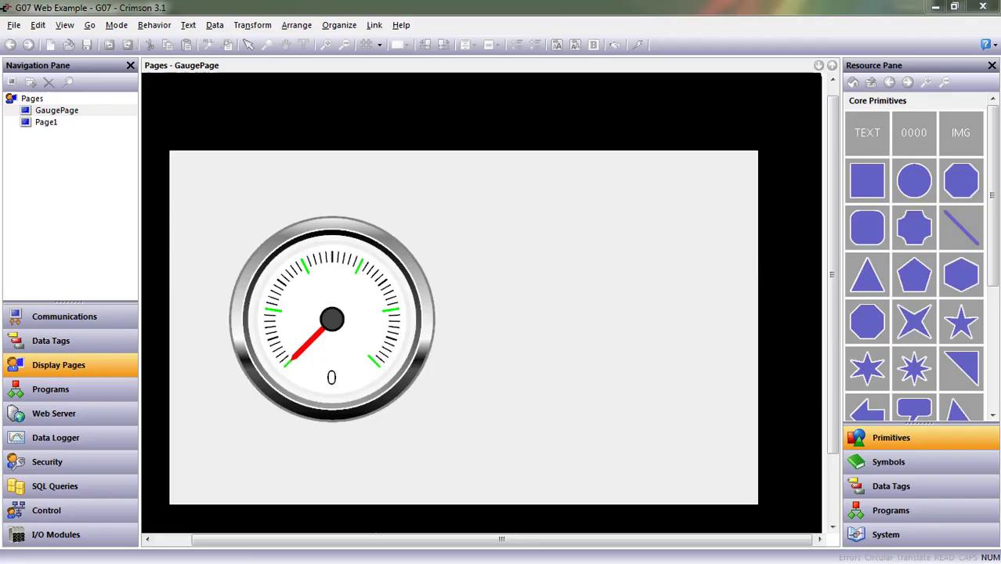
Focus the Crimson window and select the radial gauge on GaugePage
click(693, 487)
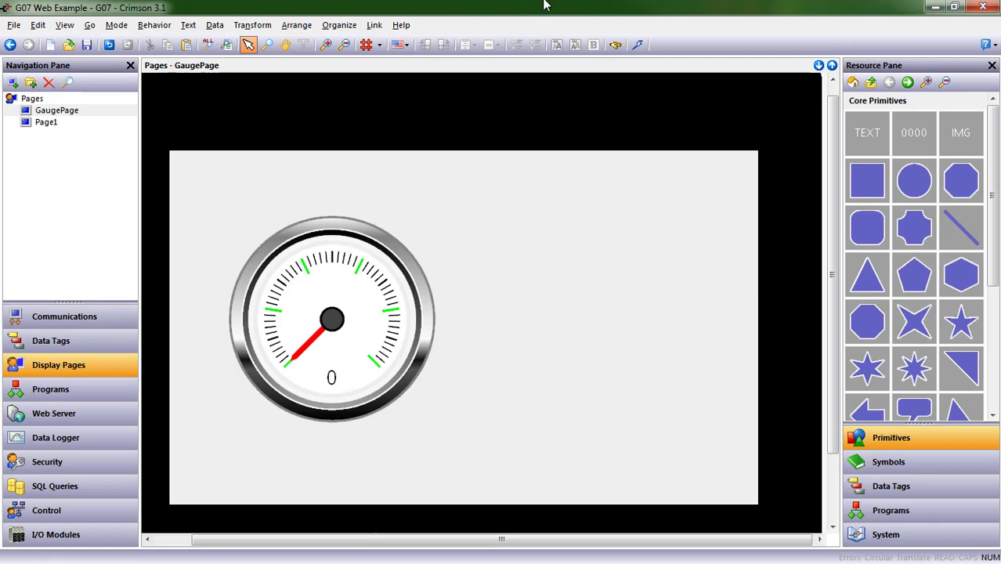
click(329, 249)
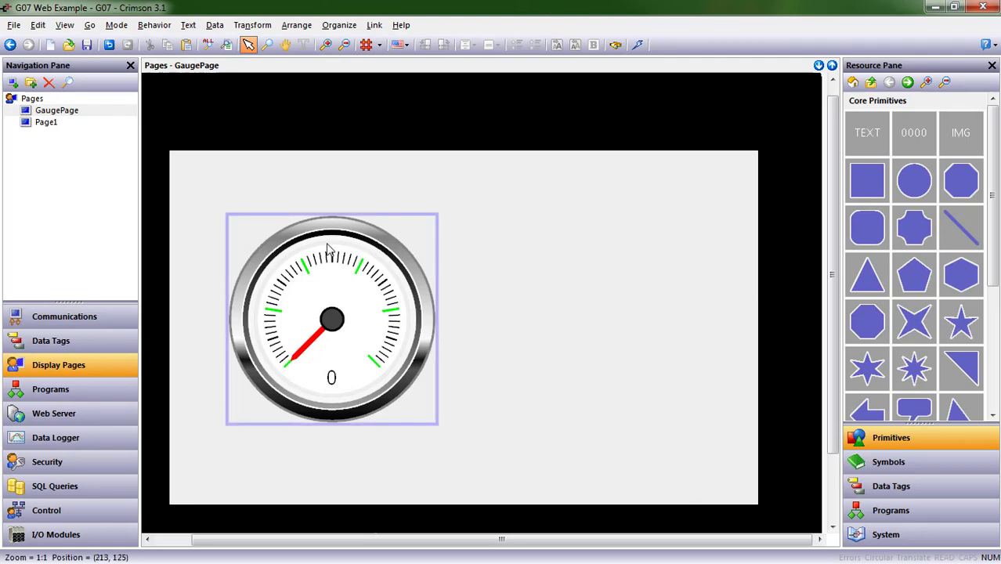
click(328, 249)
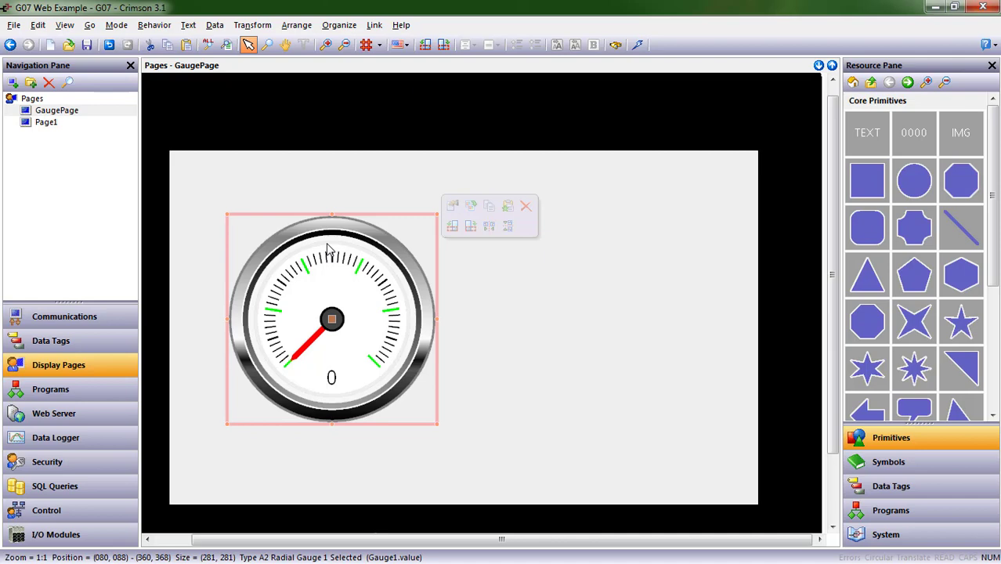
Set the gauge's layout scaling to Active Area 105%, Outer Bezel 95% and Pivot Point 85%
double_click(328, 249)
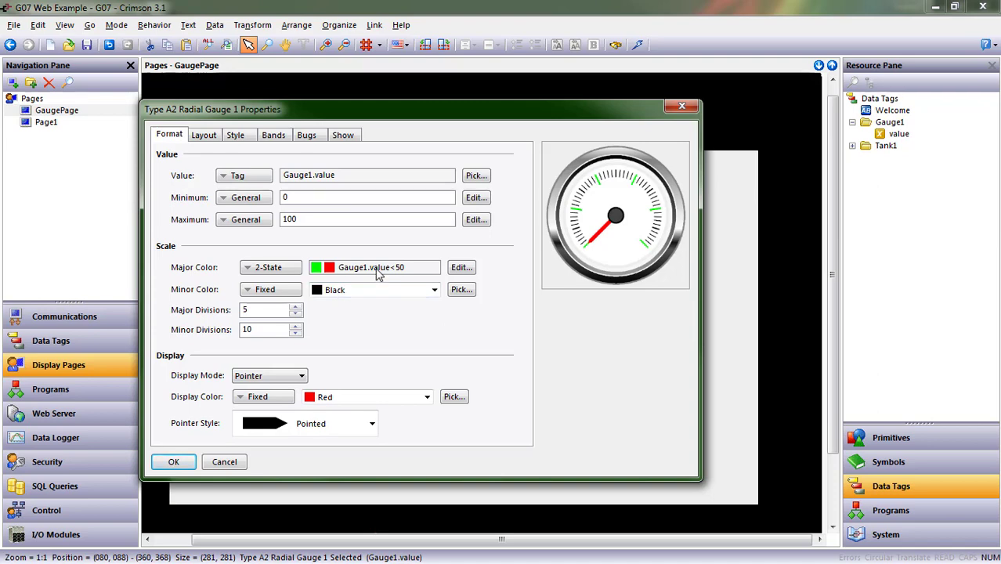
click(203, 136)
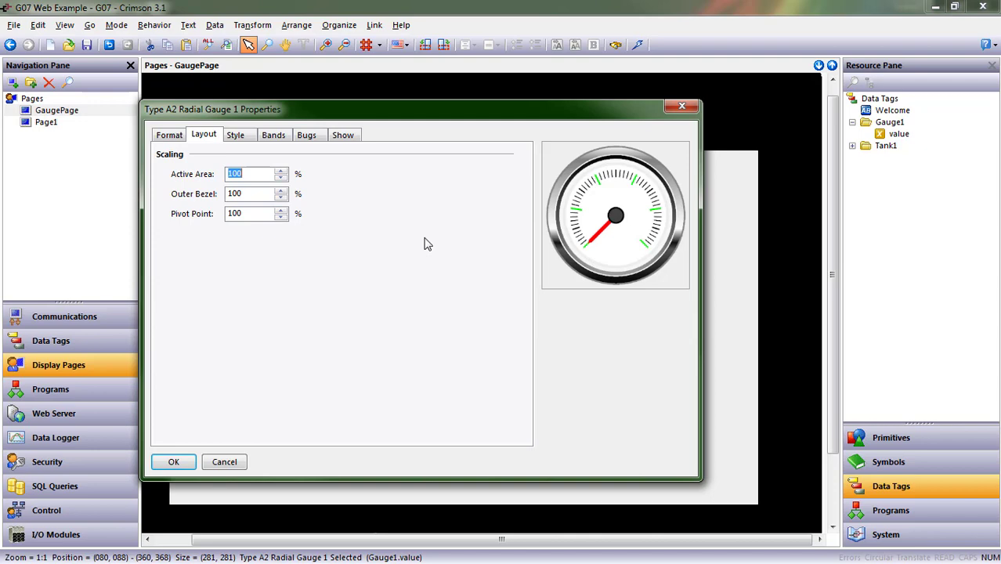
click(281, 171)
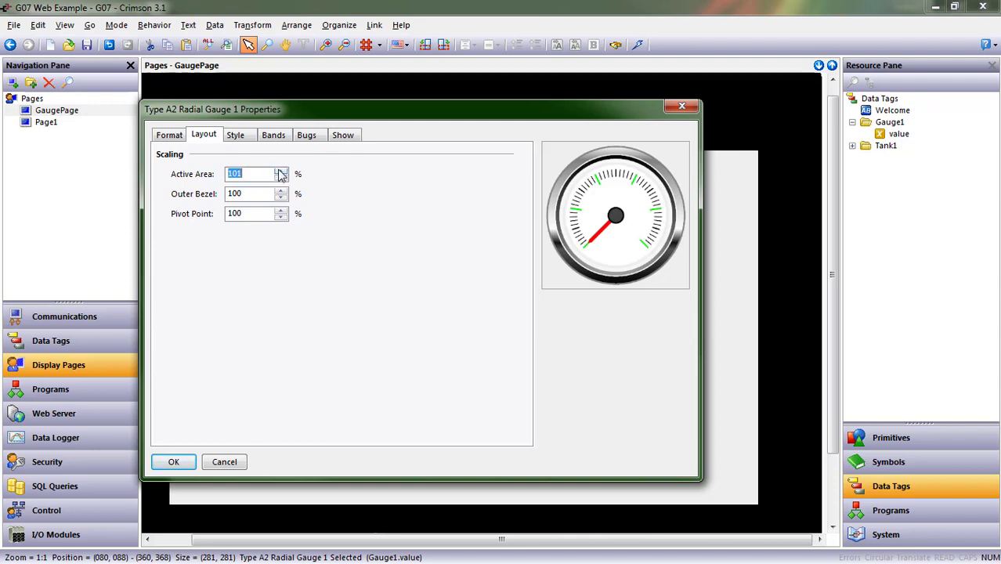
click(281, 171)
click(281, 171)
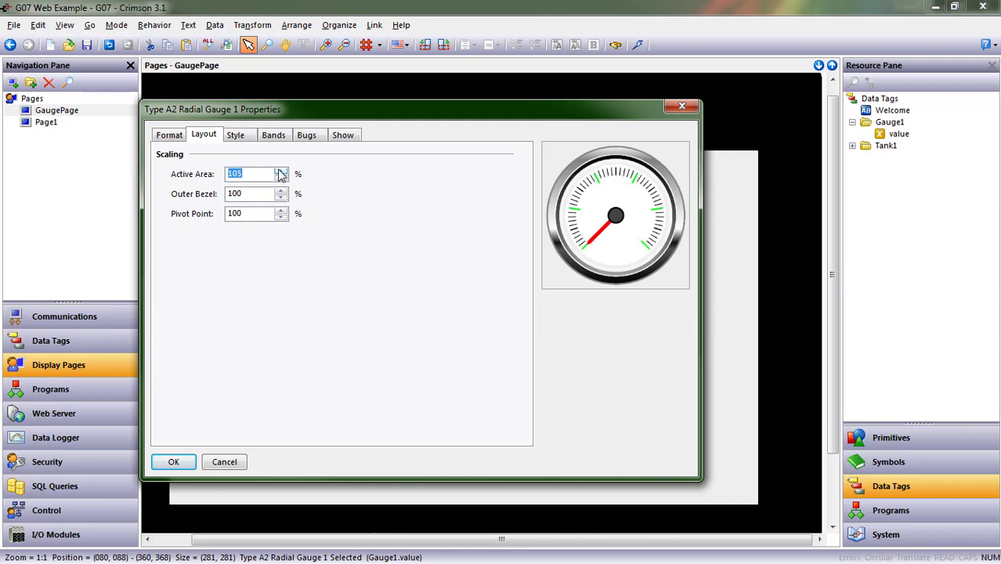
click(282, 197)
click(281, 197)
click(282, 197)
click(281, 197)
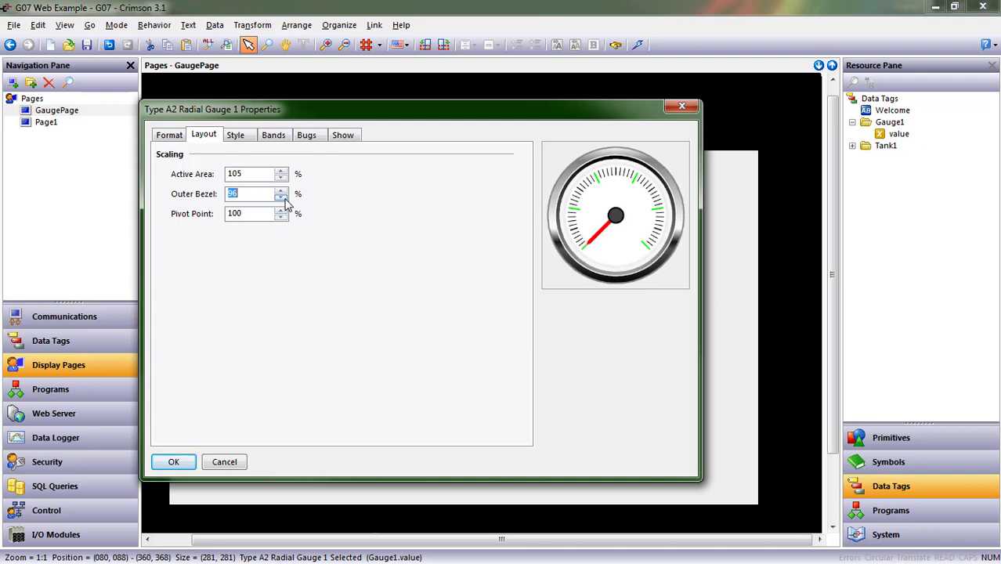
click(281, 196)
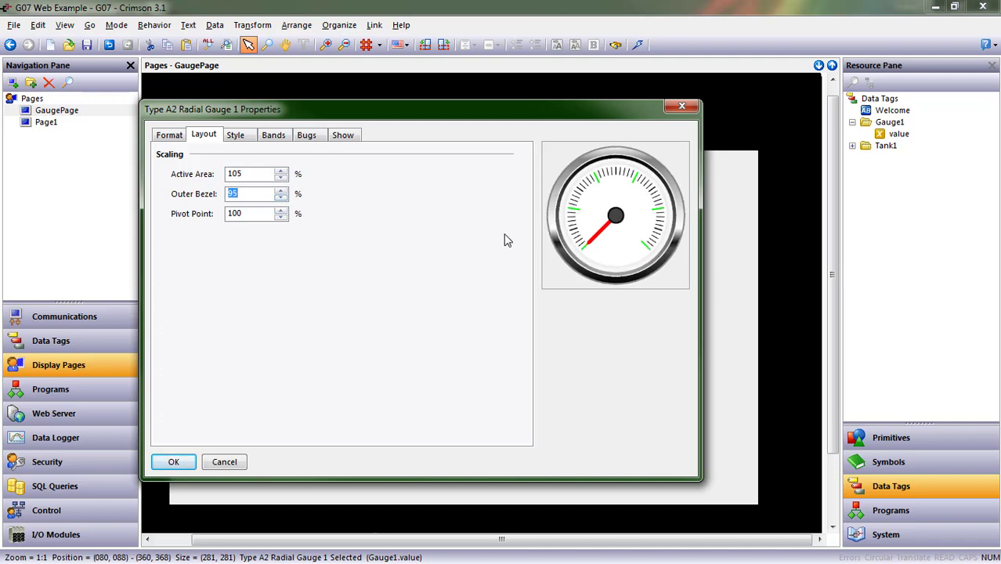
click(280, 218)
click(281, 218)
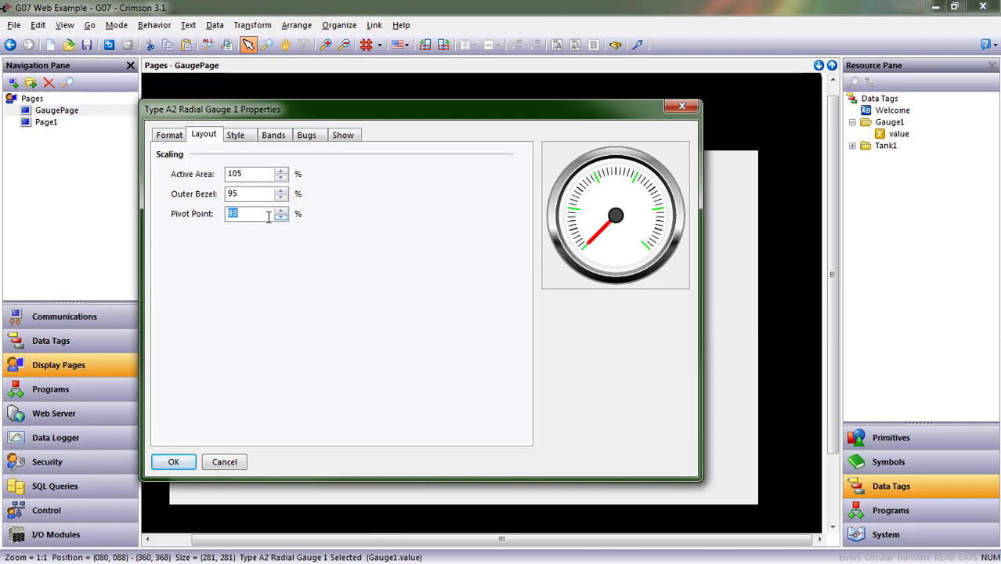
key(Down)
key(Down)
key(Down)
key(Down)
key(Down)
key(Down)
key(Down)
key(Down)
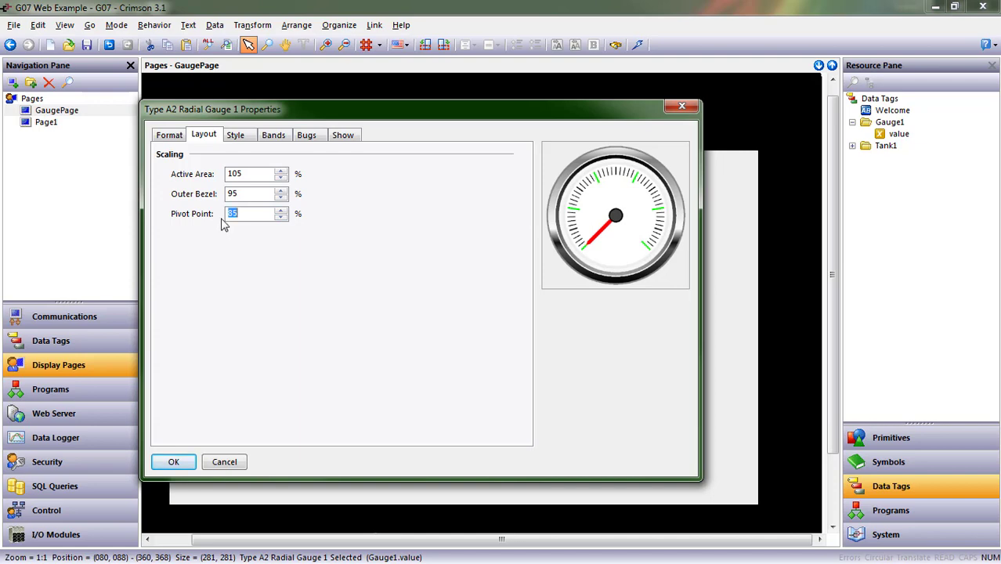
Preview the Medium and Naked gauge styles, then return the gauge style to Chrome
click(239, 135)
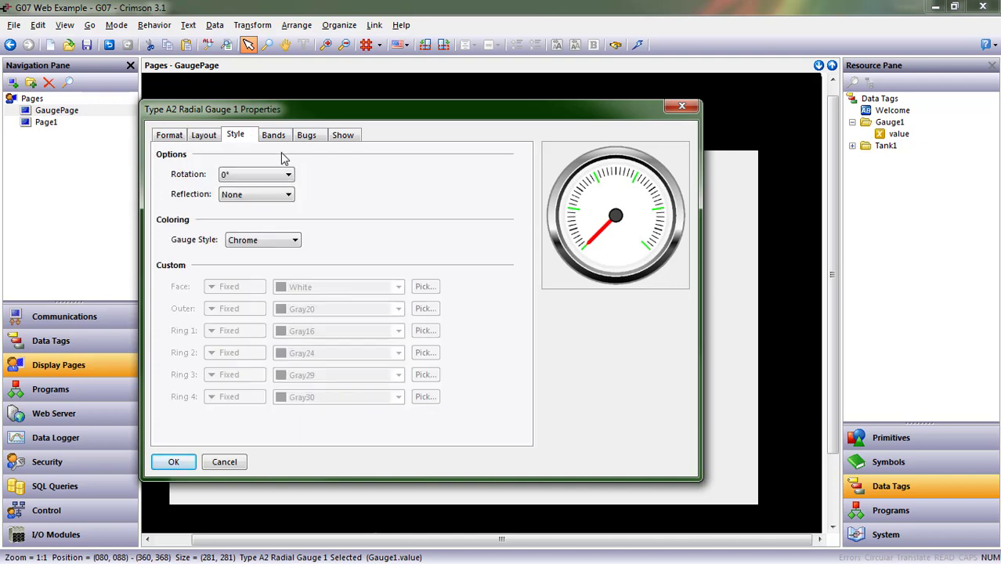
click(290, 241)
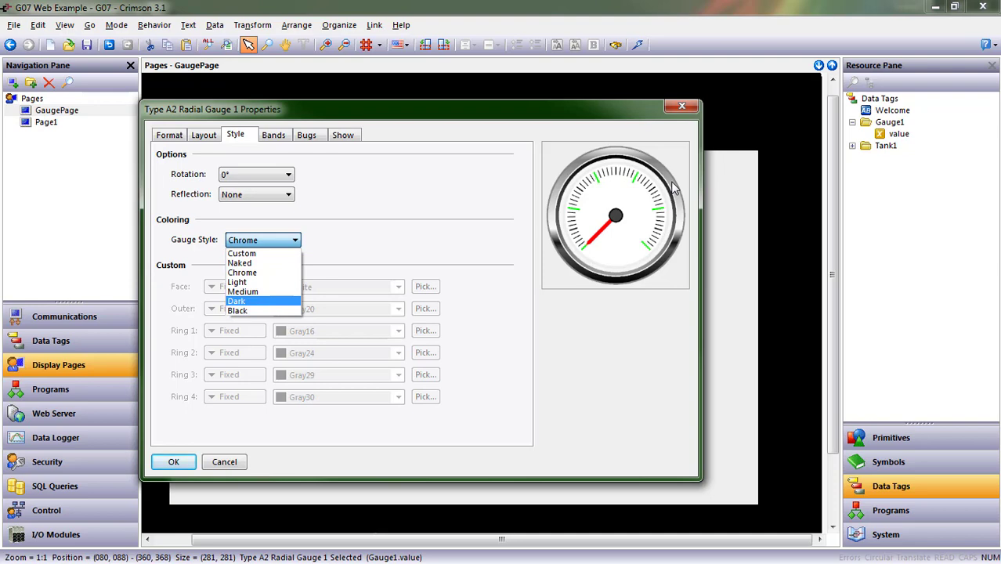
click(243, 294)
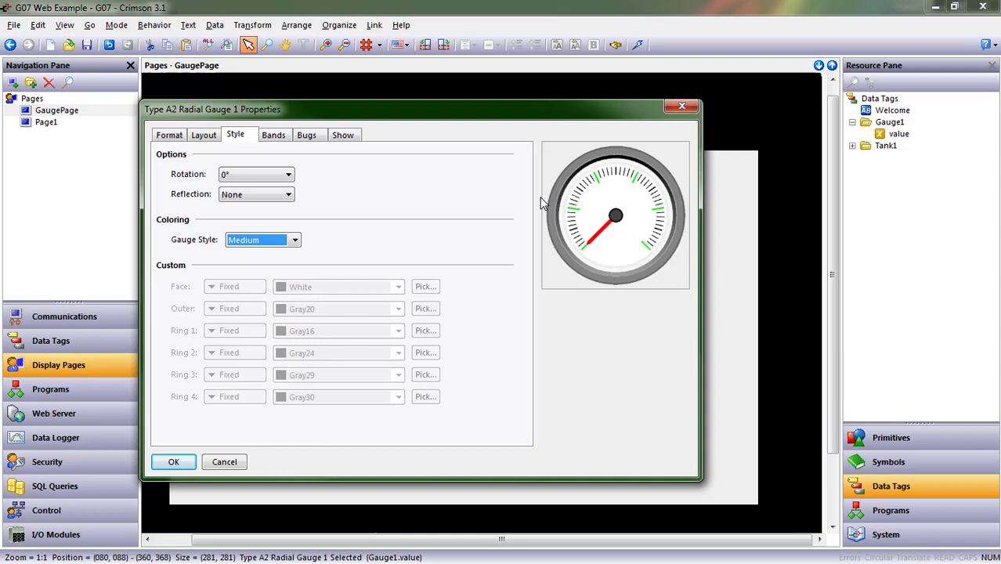
click(294, 239)
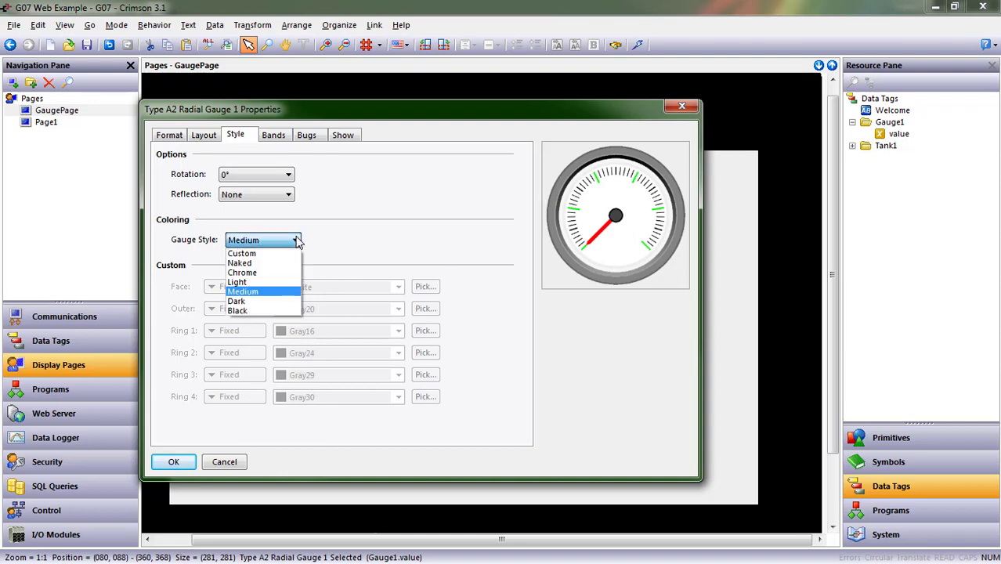
click(264, 263)
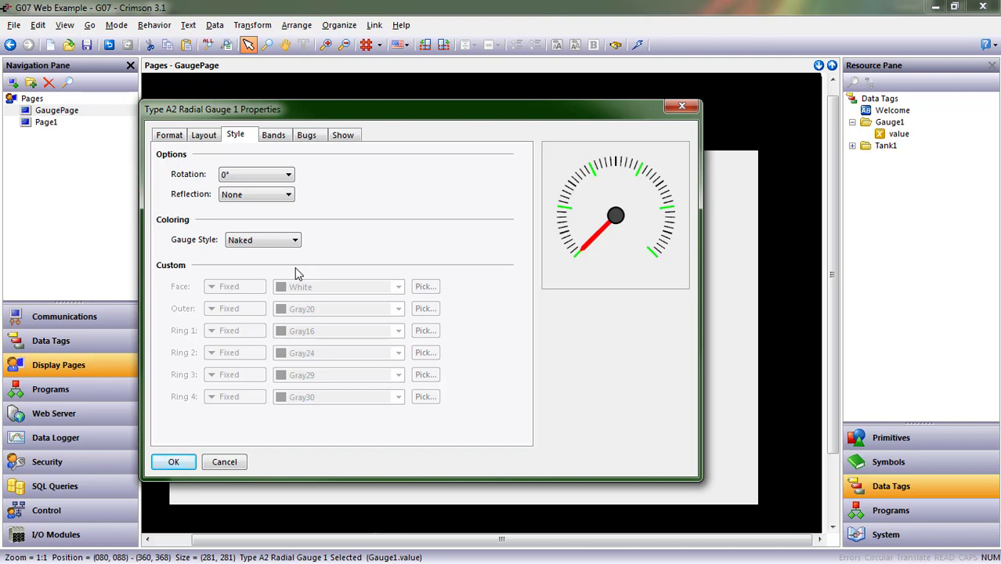
click(295, 240)
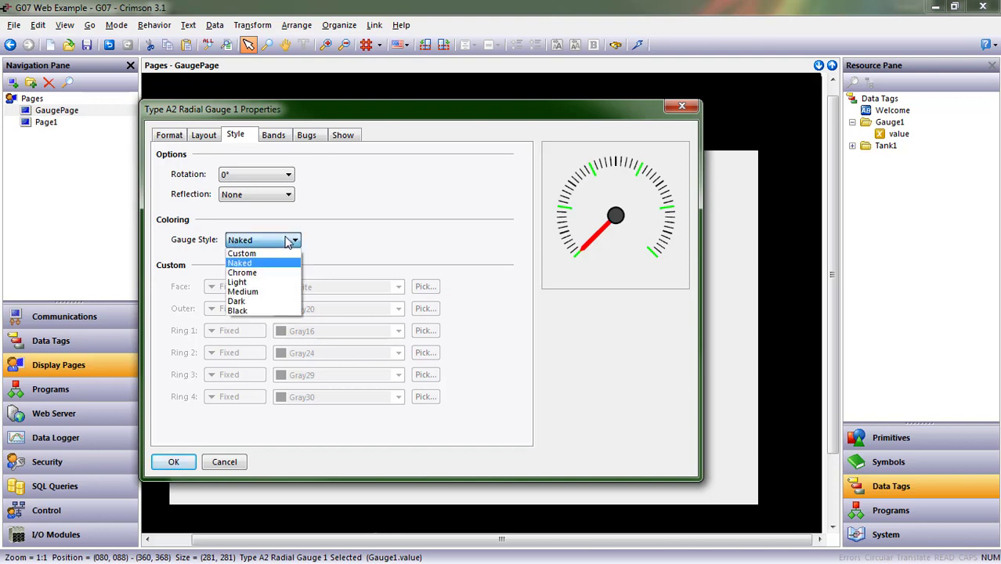
click(272, 274)
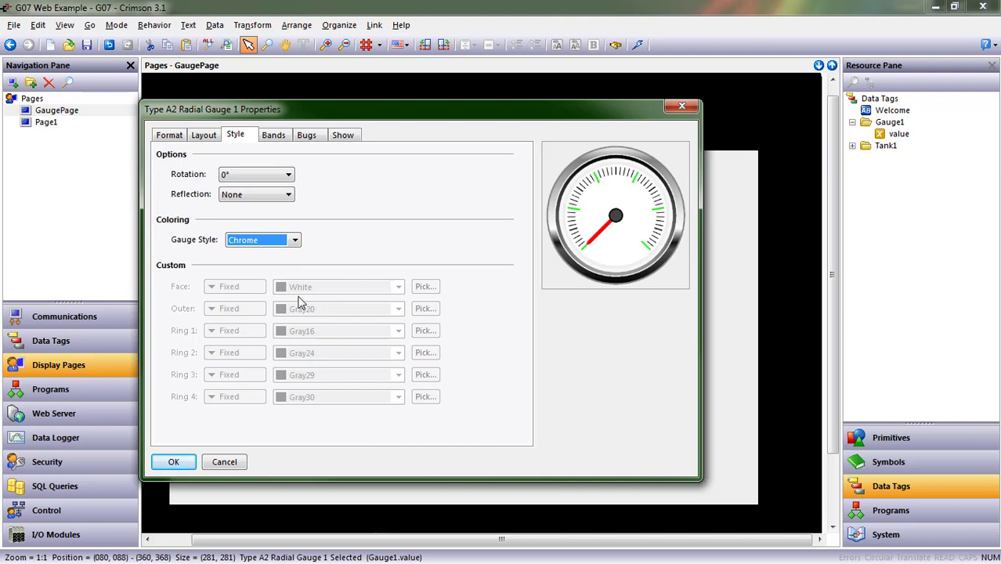
Try a 180° gauge rotation, then set the rotation back to 0°
click(275, 177)
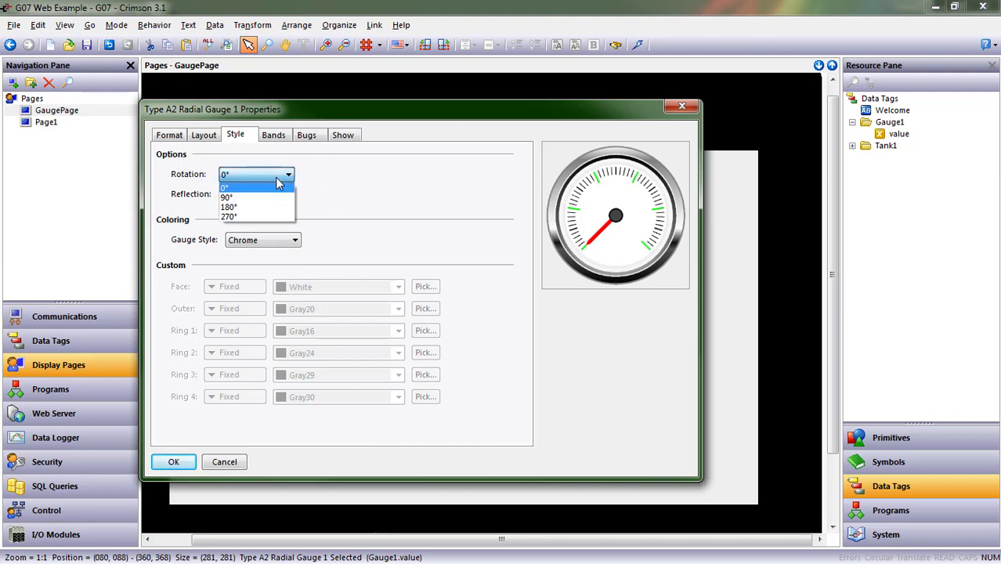
click(267, 208)
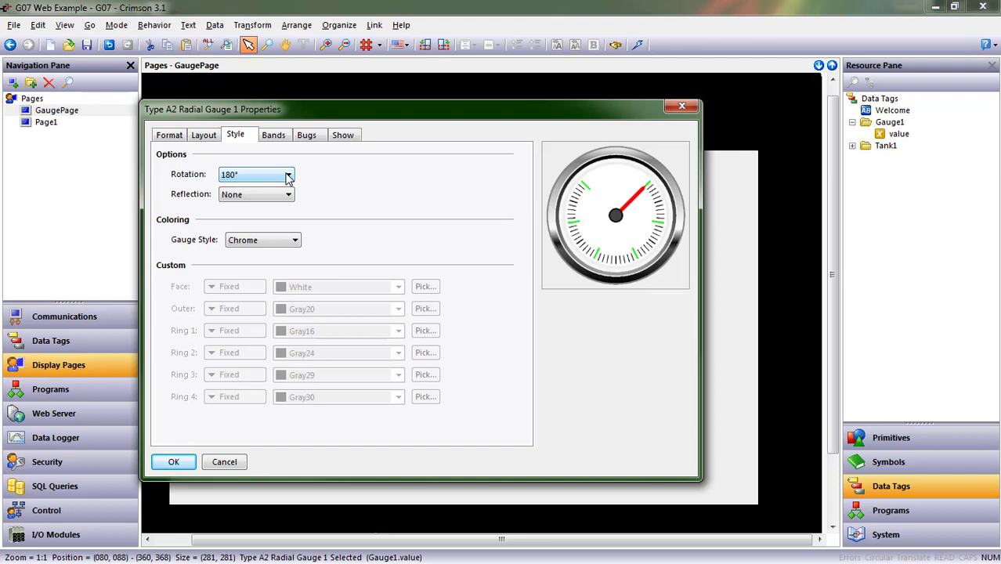
click(288, 176)
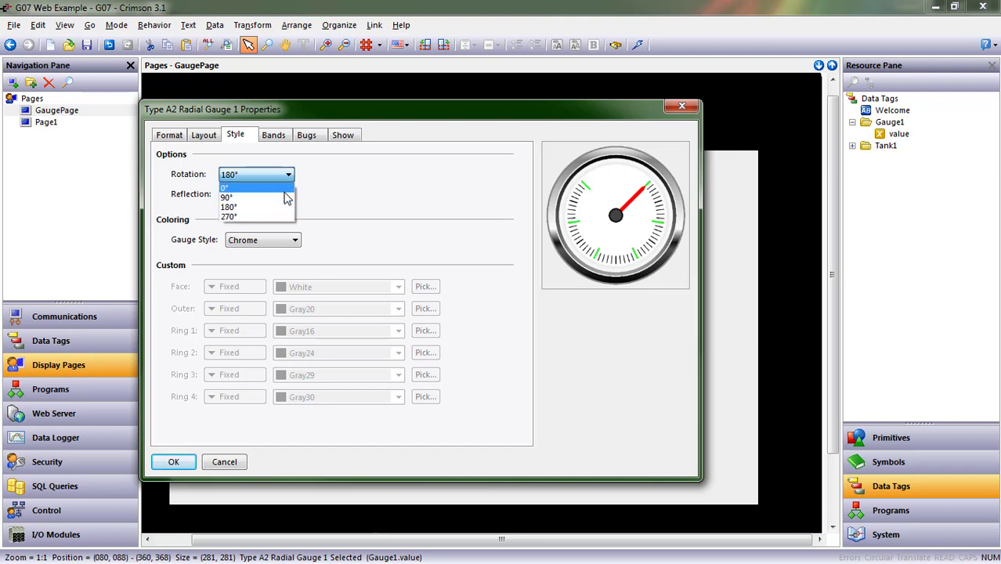
click(286, 195)
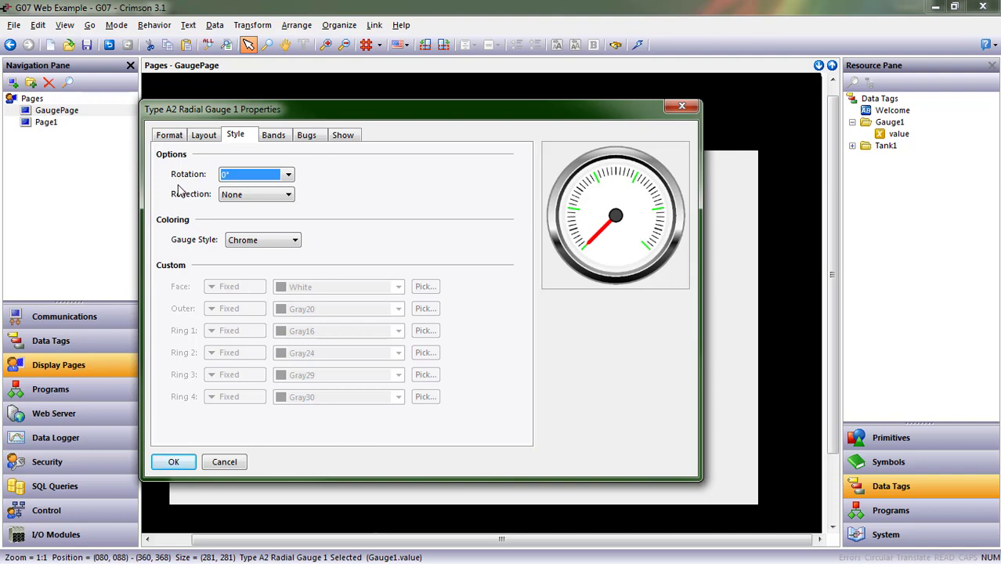
Flip the gauge vertically, then remove the reflection and show the Bands settings
click(266, 194)
click(253, 225)
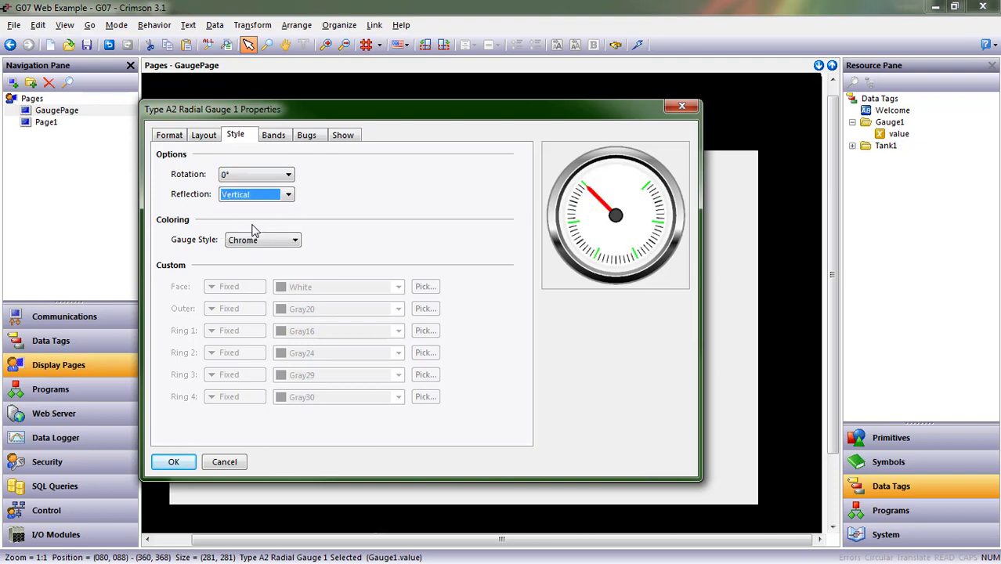
click(283, 195)
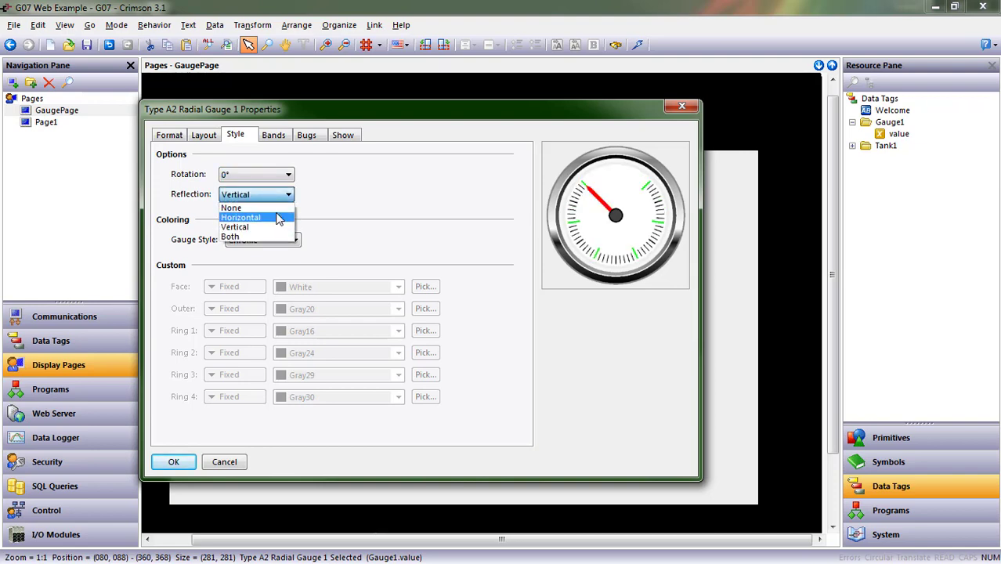
click(274, 207)
click(275, 136)
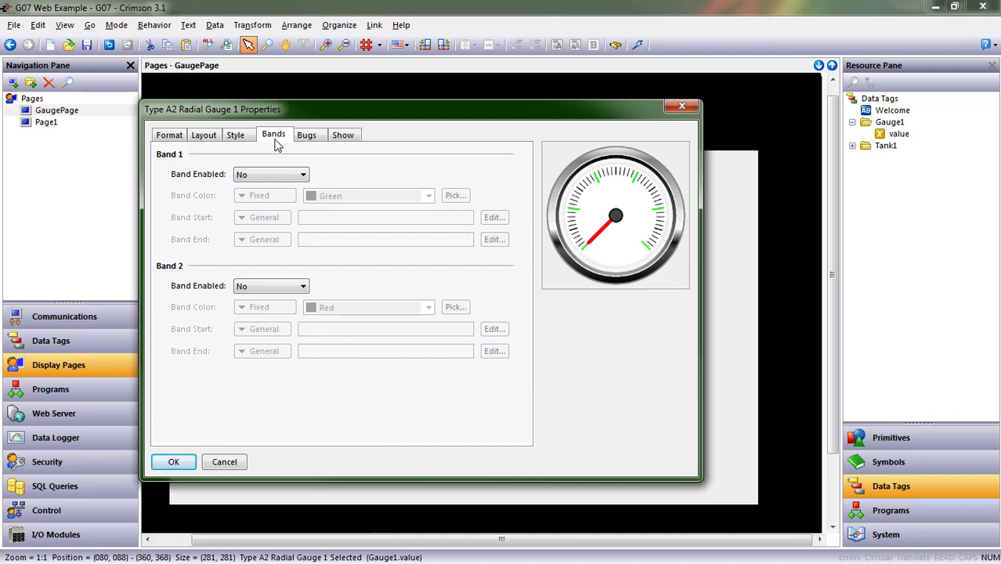
Enable Band 1 in red with Band Start 80 and Band End 100
click(275, 175)
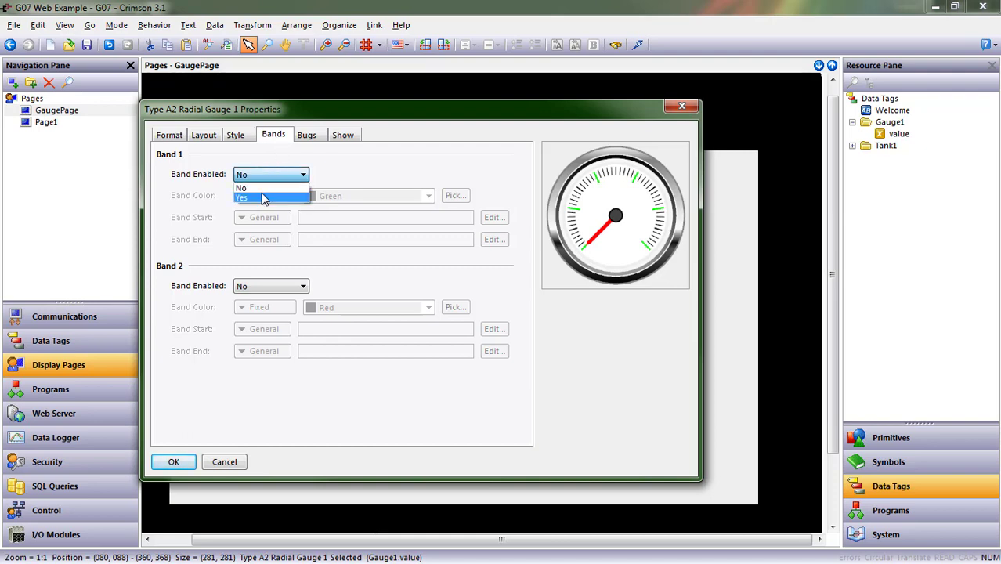
click(264, 198)
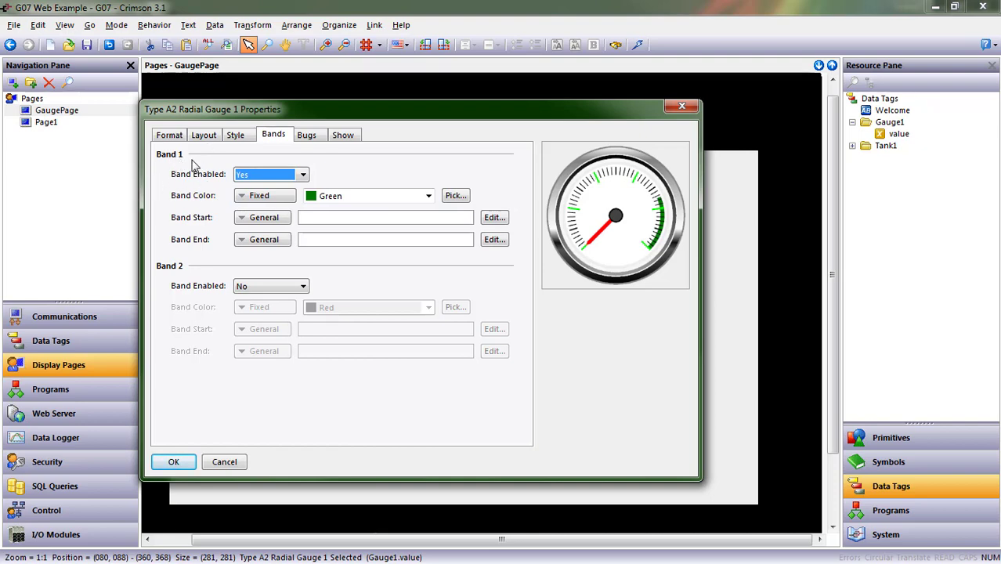
click(540, 202)
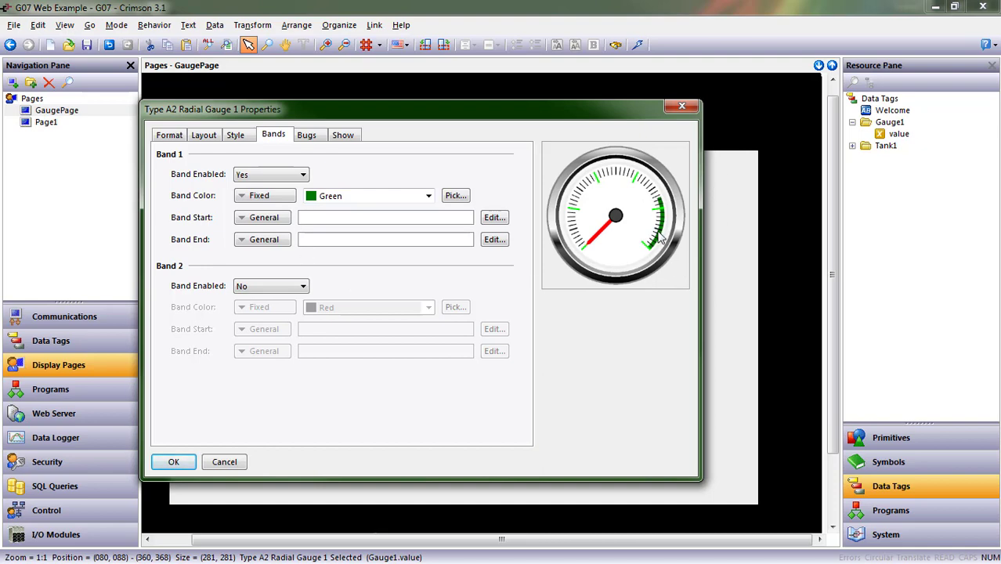
click(428, 197)
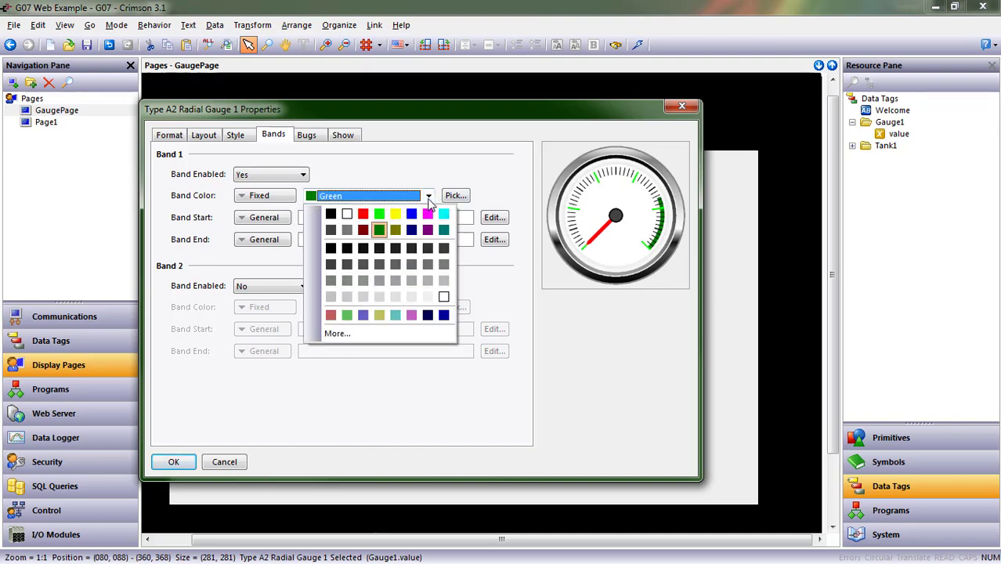
click(363, 214)
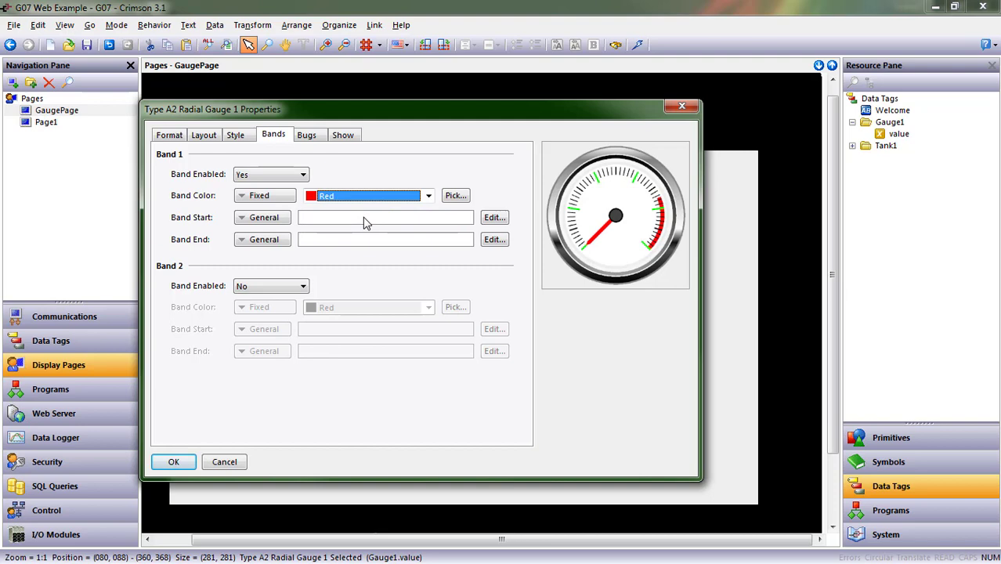
click(364, 217)
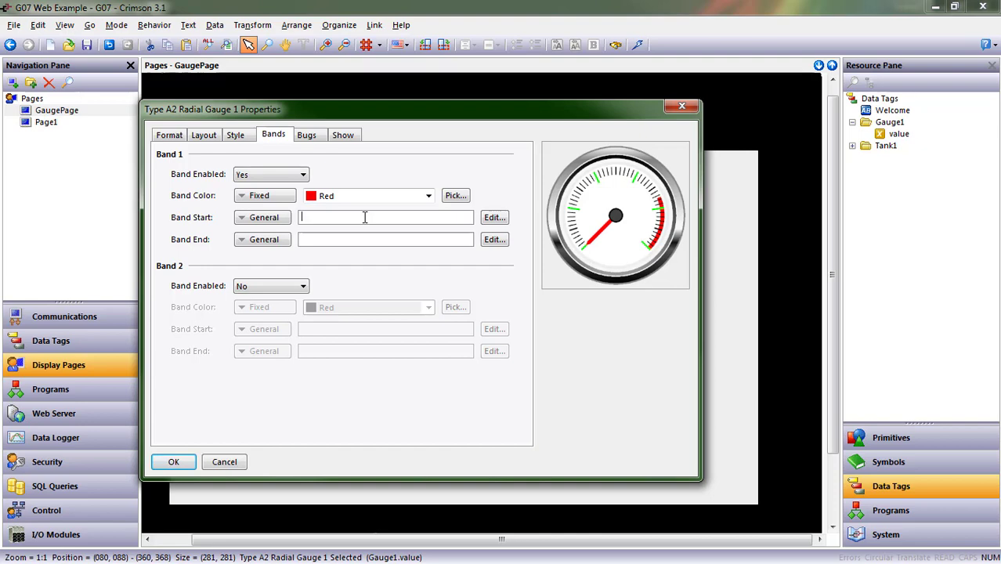
text(80)
key(Tab)
key(Tab)
text(1)
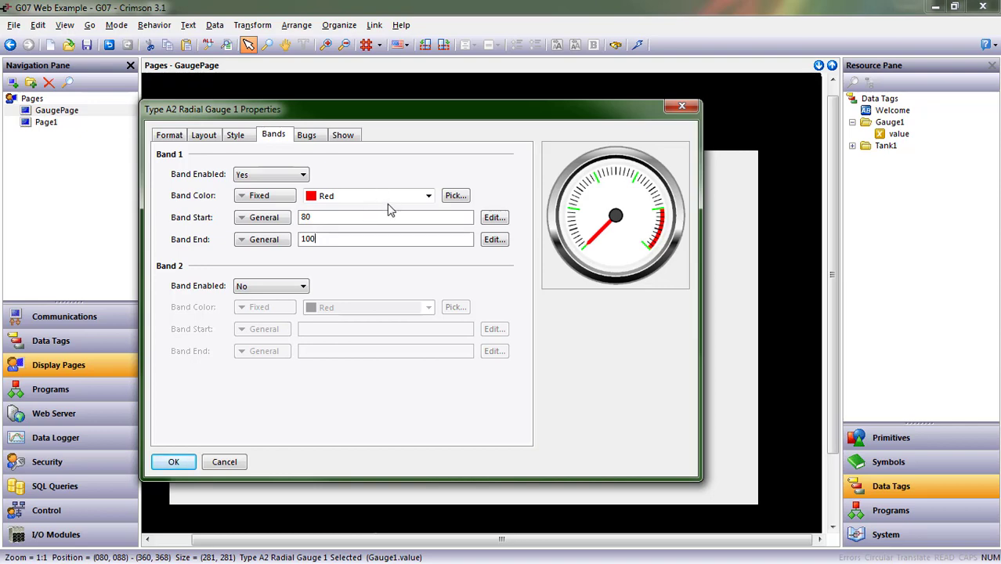
double_click(357, 239)
click(308, 137)
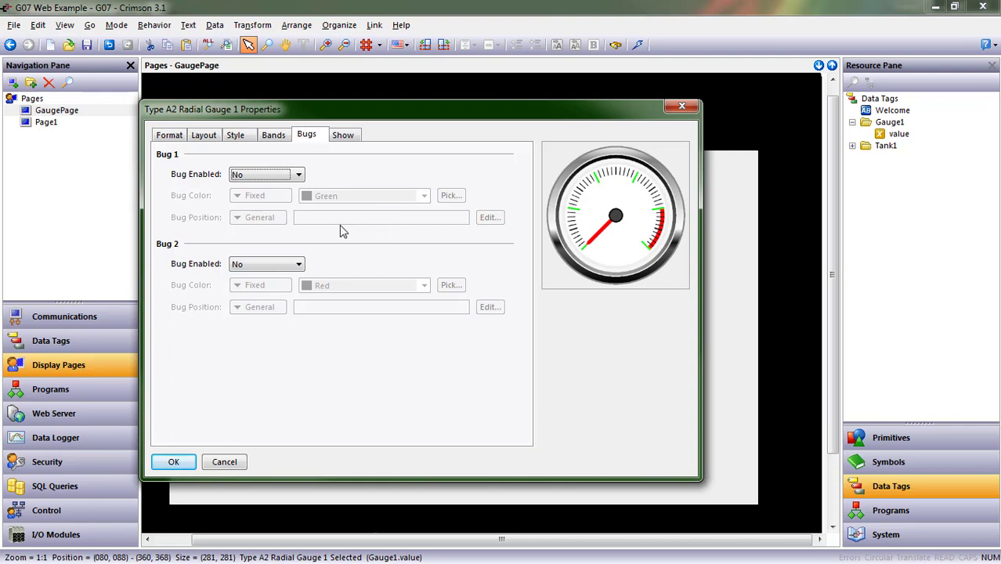
Enable Bug 1 in blue at position 50 and confirm the gauge properties with OK
click(299, 175)
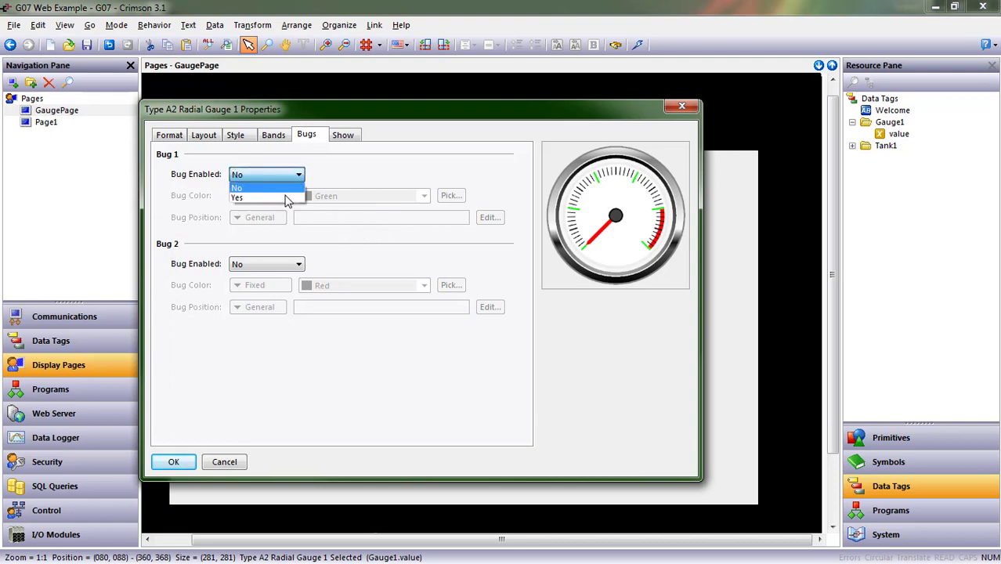
click(287, 199)
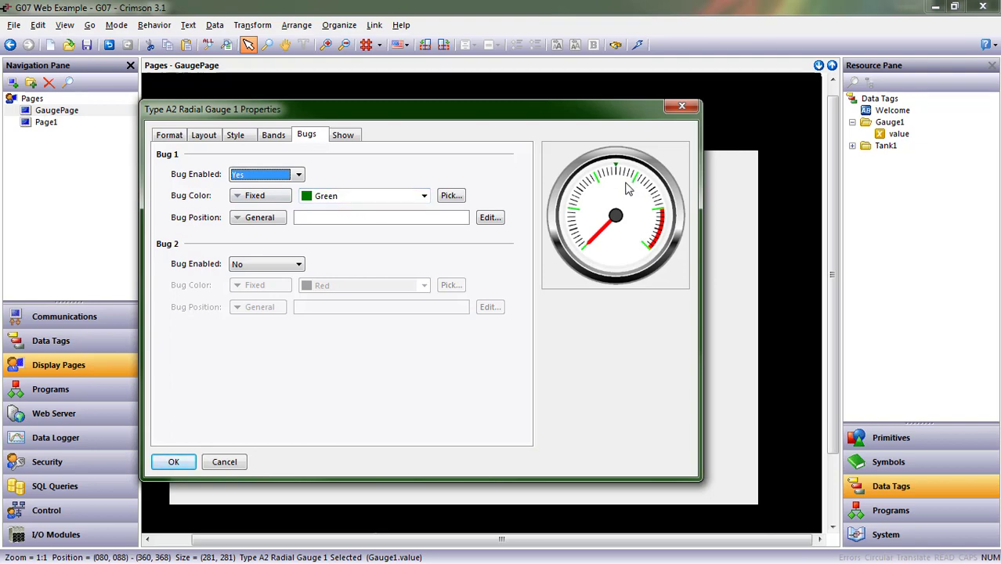
click(313, 222)
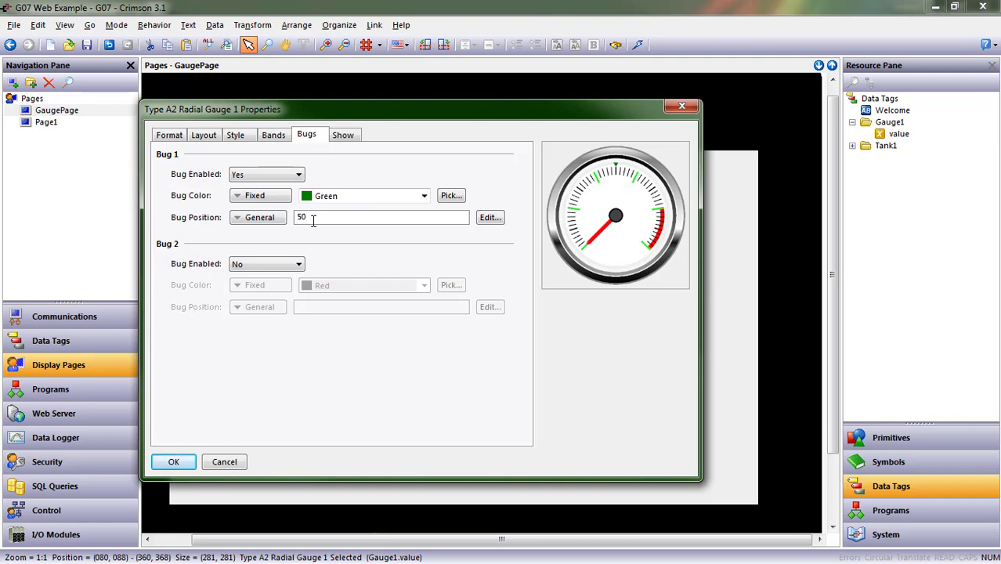
click(371, 195)
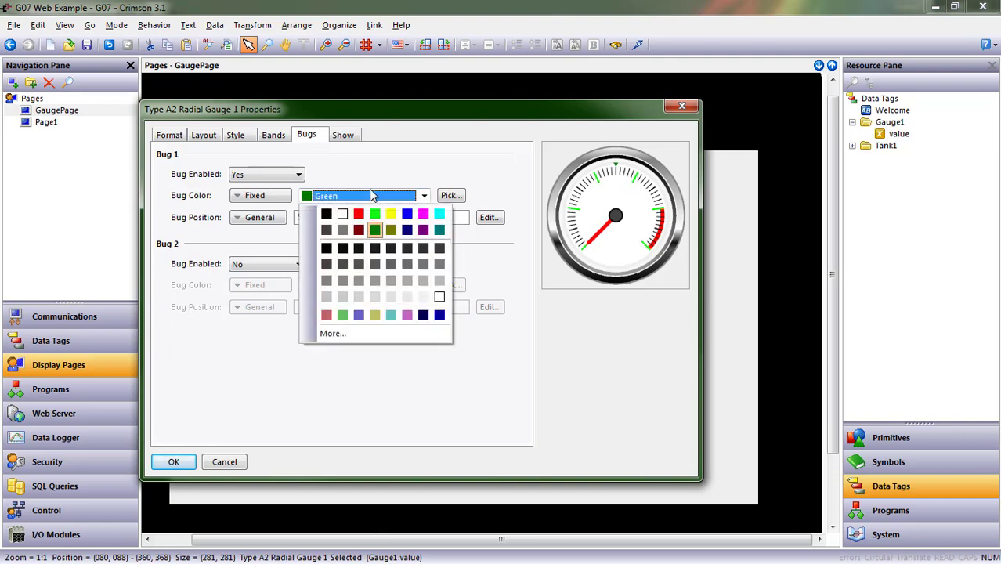
click(406, 213)
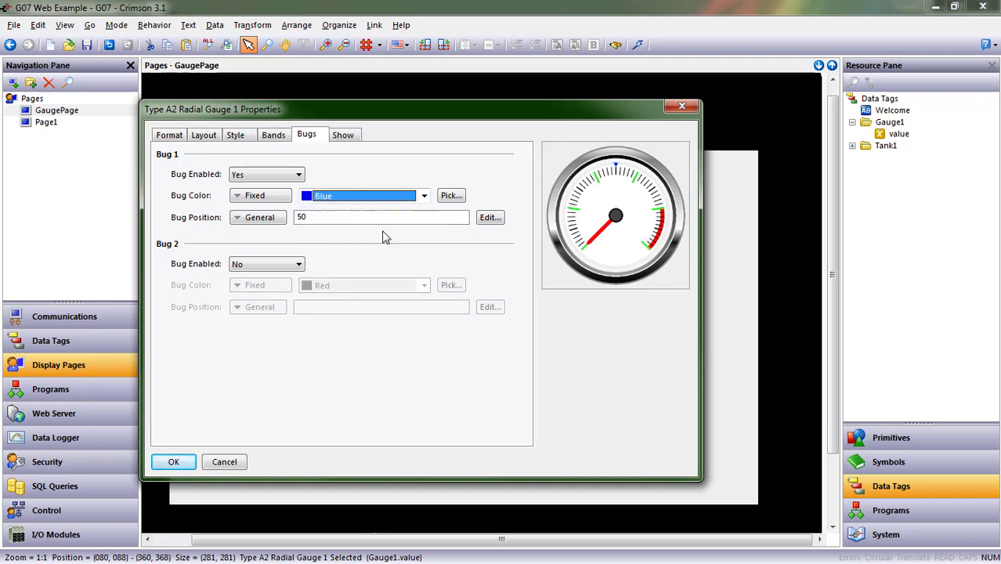
click(176, 461)
click(547, 319)
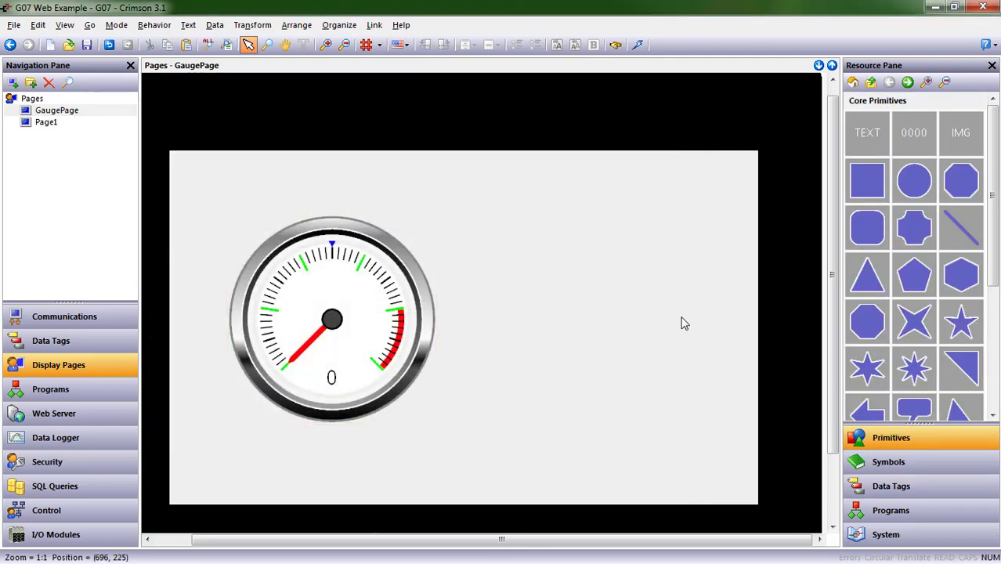
Download the updated database with the red-band, blue-bug gauge to the device
click(610, 46)
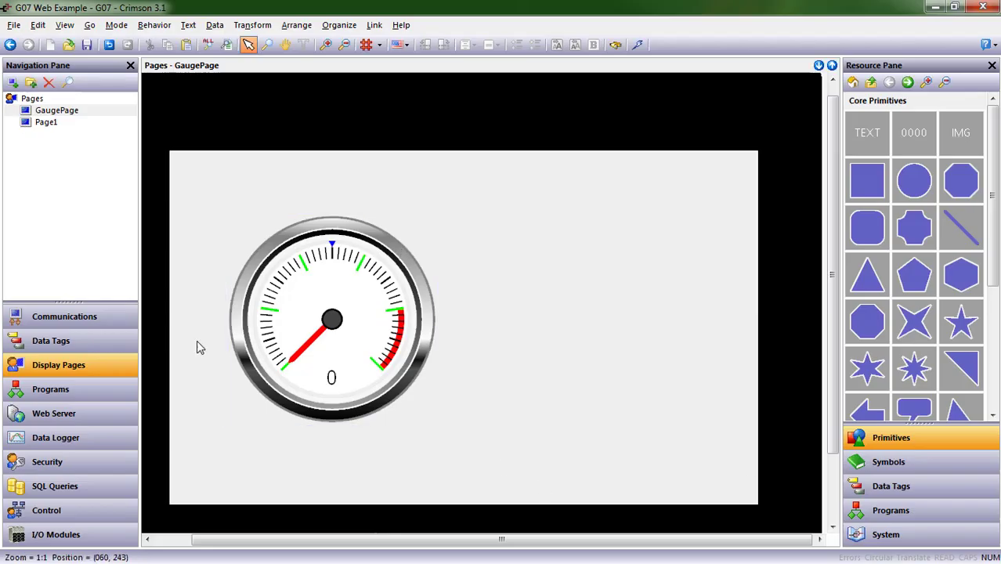
In Data Tags, add a new tag named b1s to the Gauge1 folder
click(107, 345)
click(72, 125)
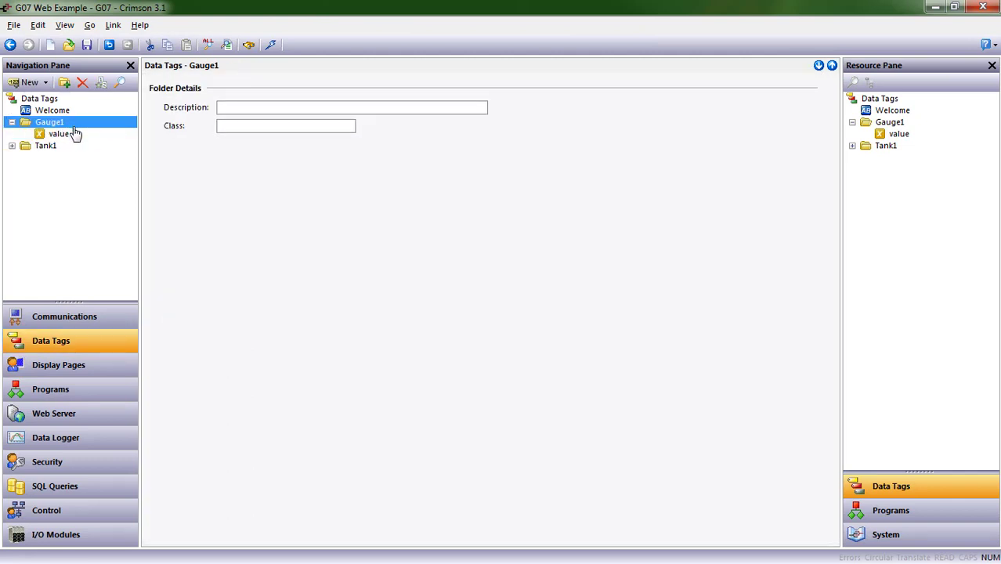
click(29, 84)
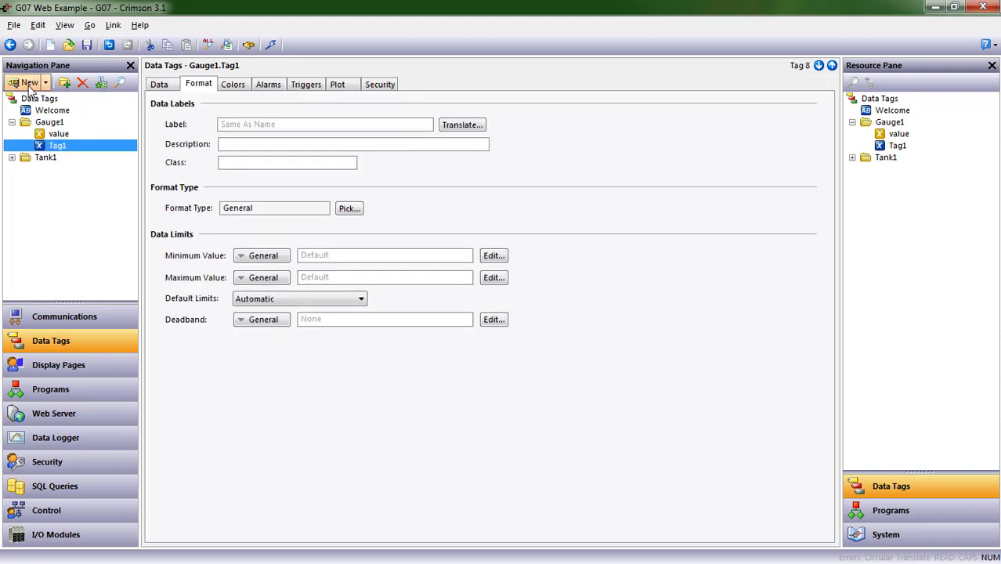
key(F2)
text(b1sd)
key(BackSpace)
key(Return)
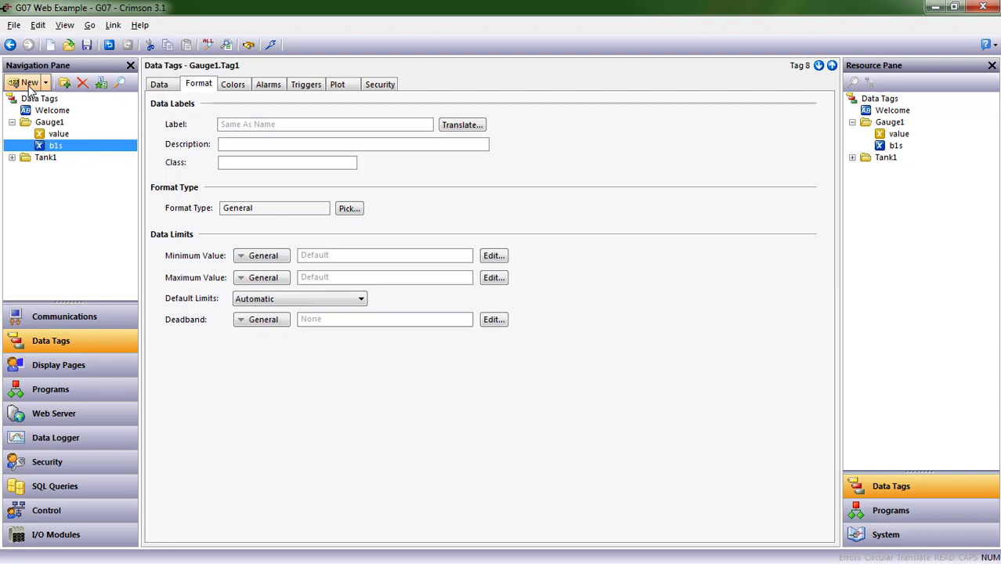
Add two more Gauge1 tags named b1e and bug1
click(29, 84)
key(F2)
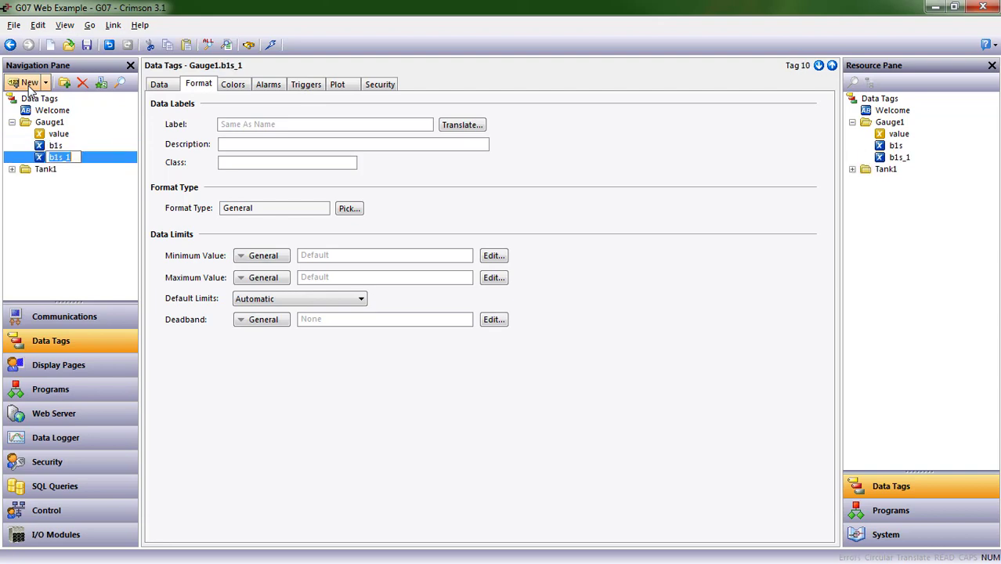
text(b1e)
key(Return)
key(F2)
key(Escape)
click(29, 83)
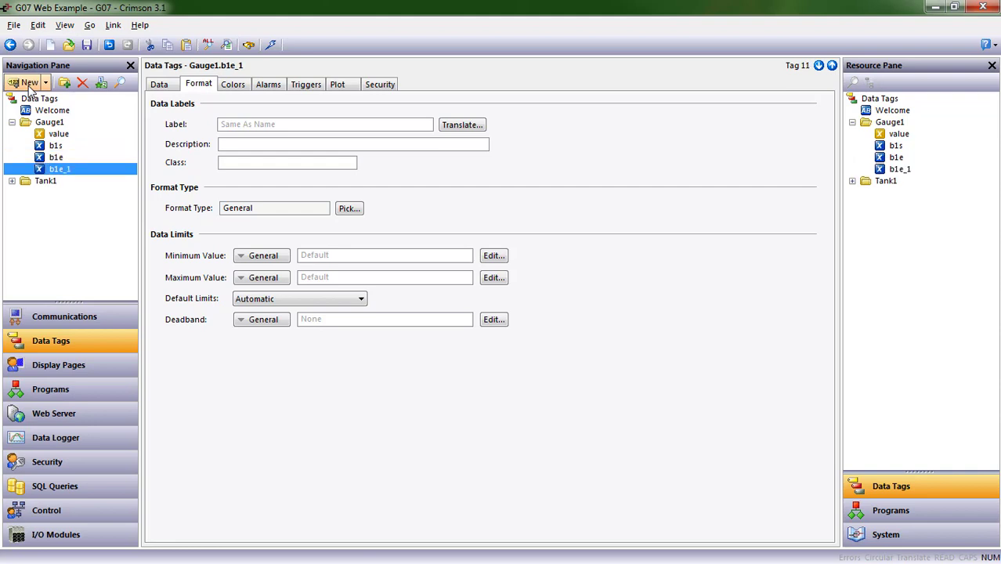
text(bug1)
key(Return)
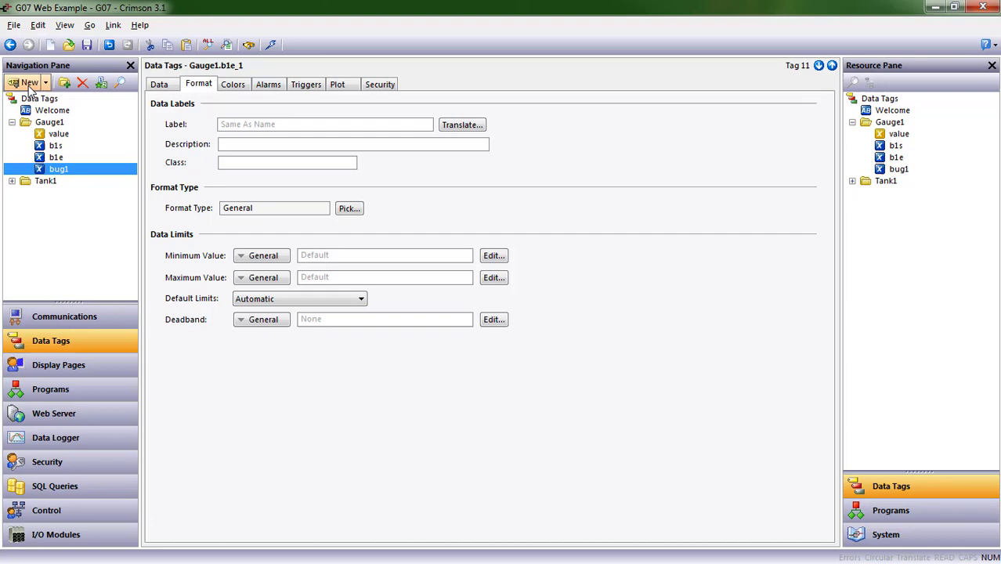
click(75, 363)
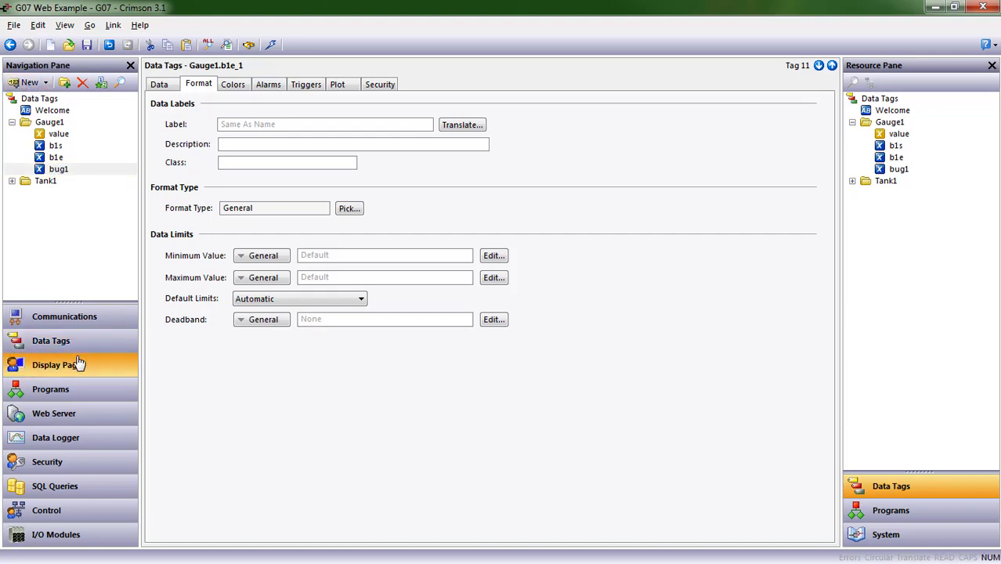
Enter bug1 as the gauge's Bug Position and auto-create the missing bug1 tag
click(308, 302)
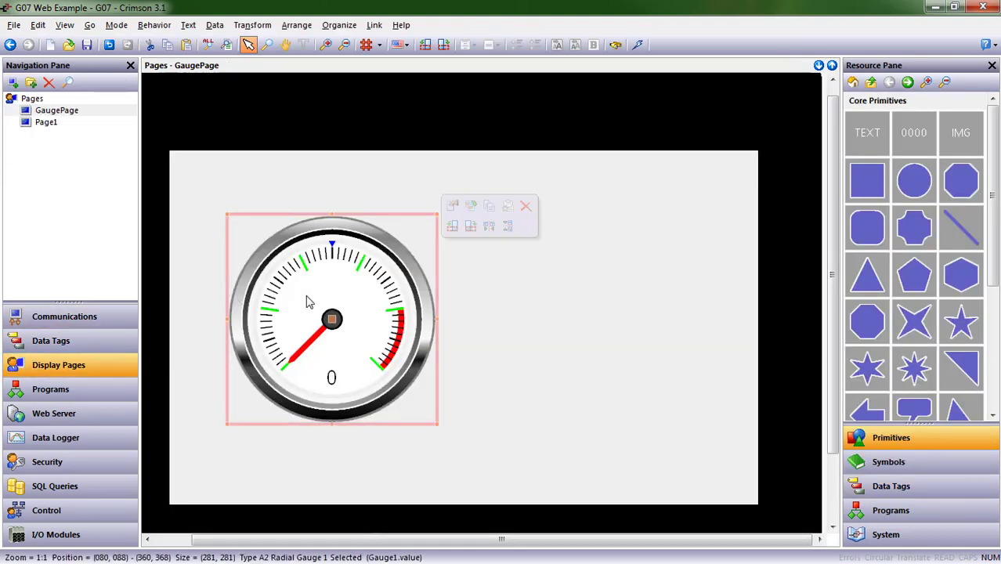
double_click(309, 304)
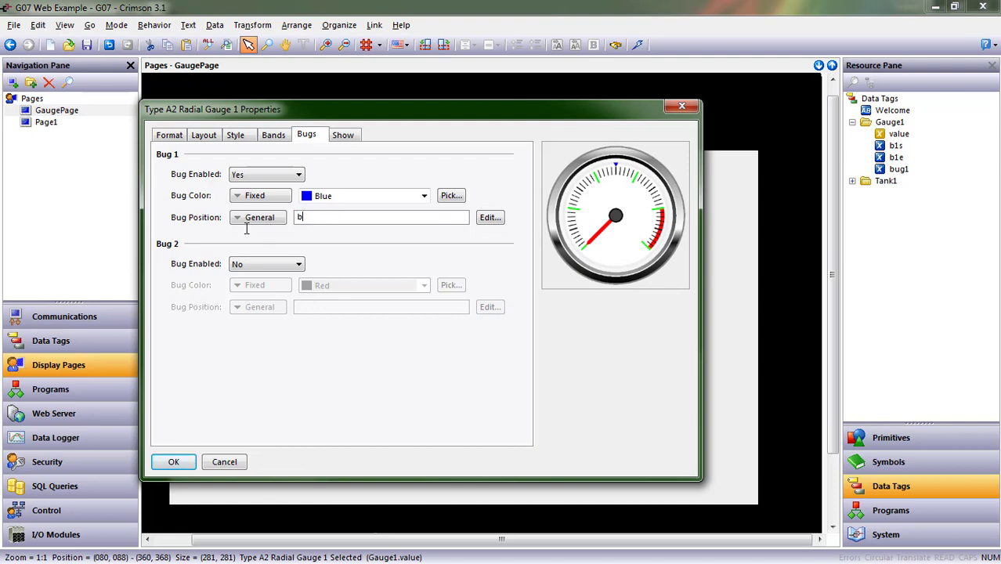
text(gauge1.bu)
key(shift+Home)
key(BackSpace)
text(bug1)
key(Return)
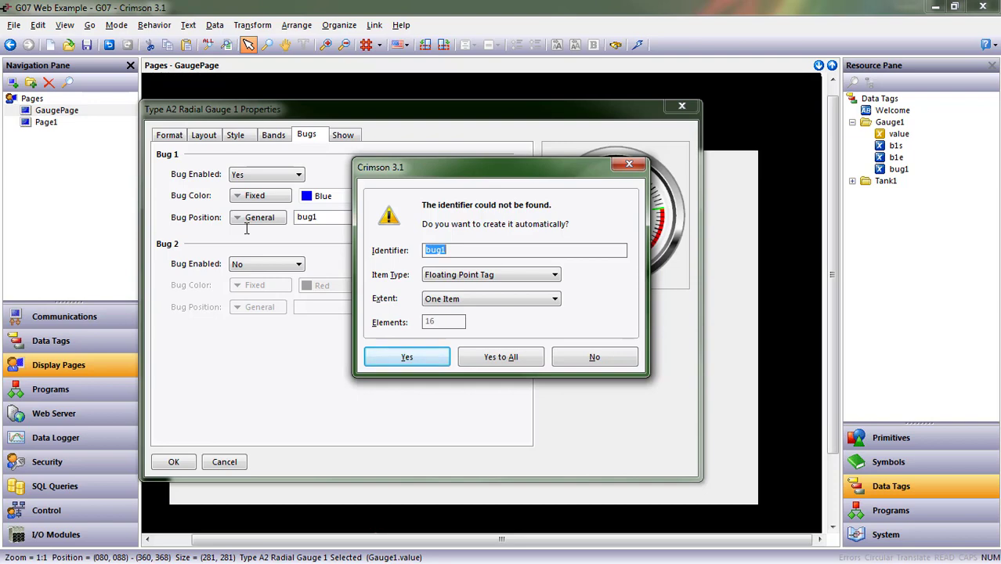
key(Return)
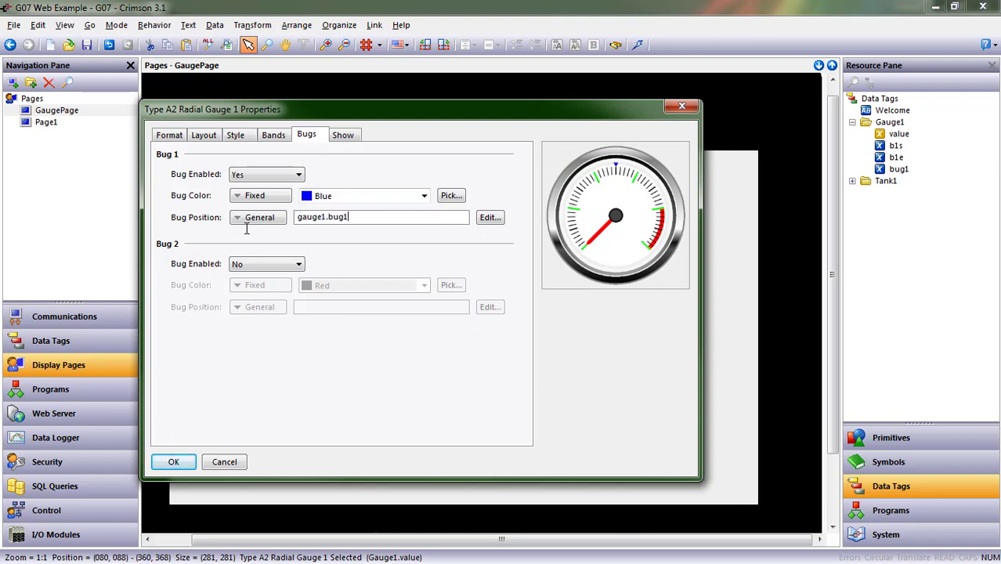
Replace the Bug Position expression with the Gauge1.bug1 tag dragged from the Resource Pane
drag(369, 220, 24, 217)
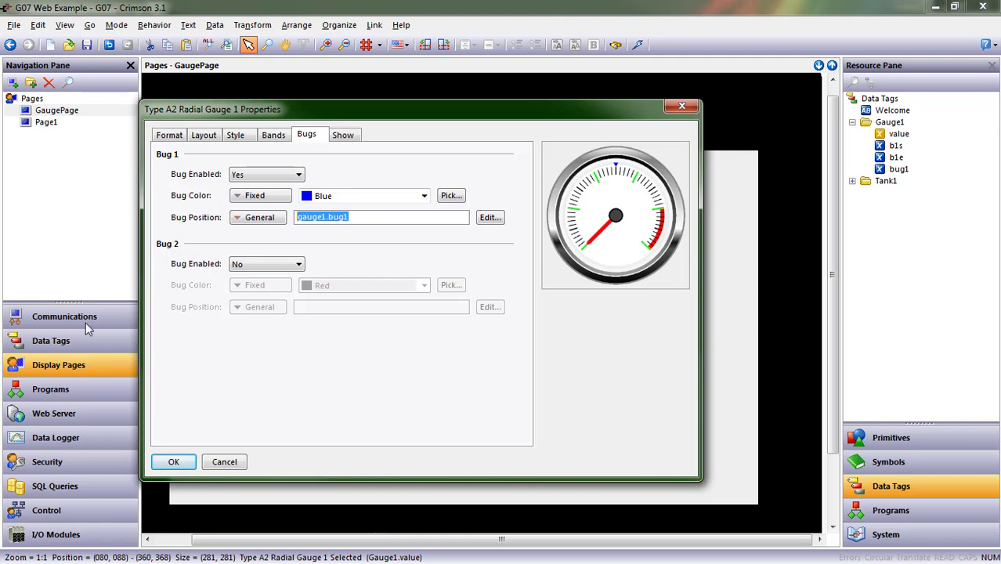
key(Delete)
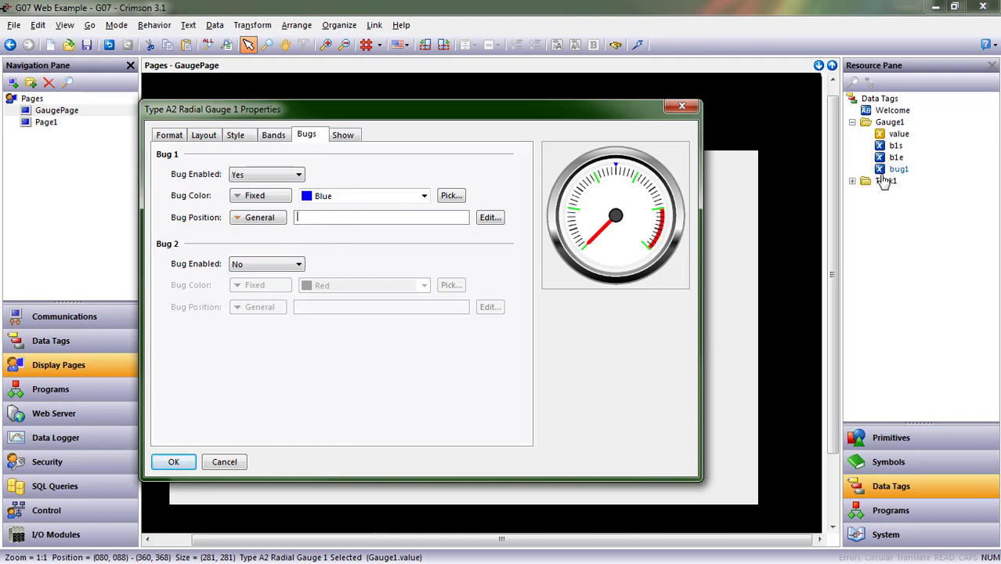
drag(899, 168, 692, 219)
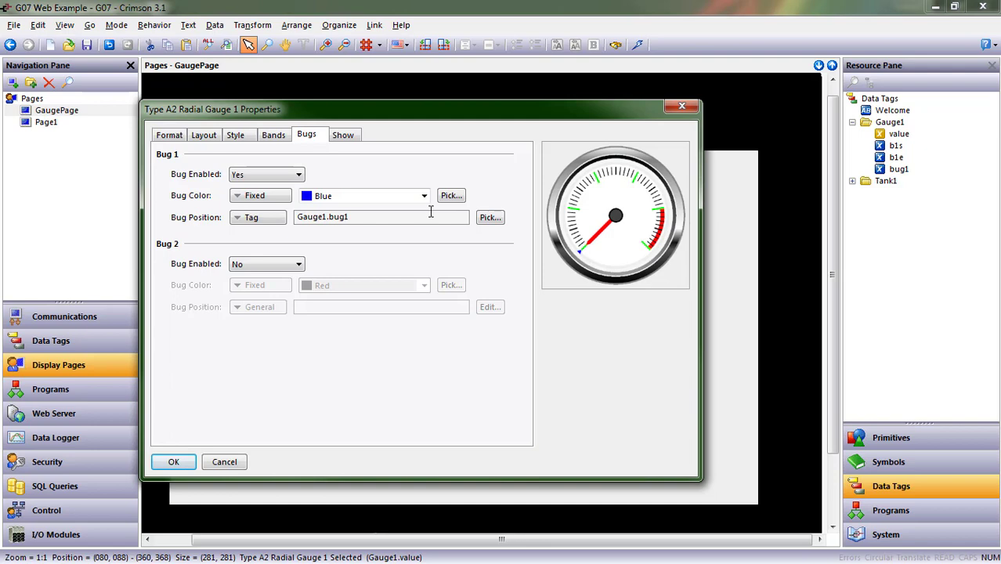
click(267, 140)
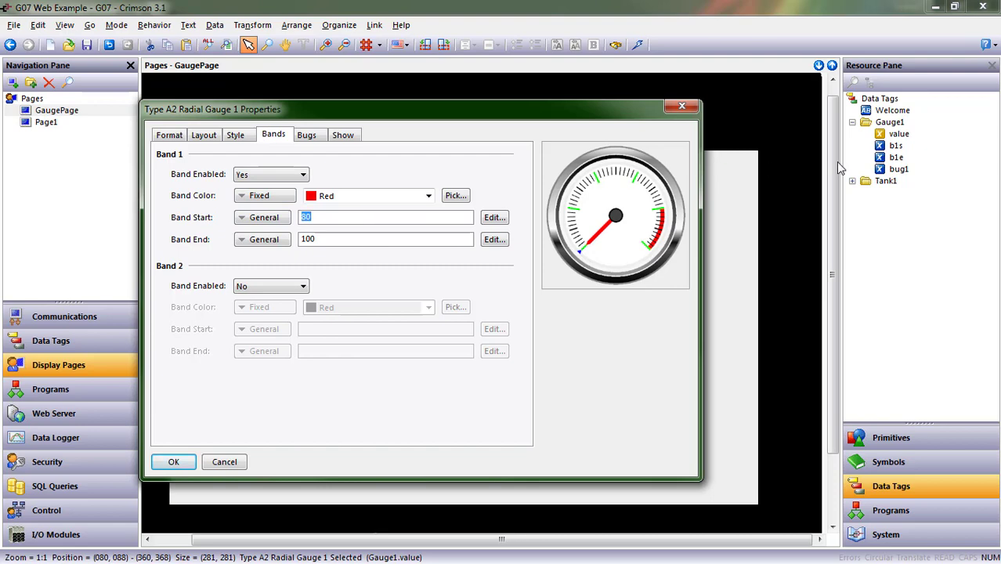
Drag tag b1s onto Band Start and b1e onto Band End, then apply with OK
click(913, 151)
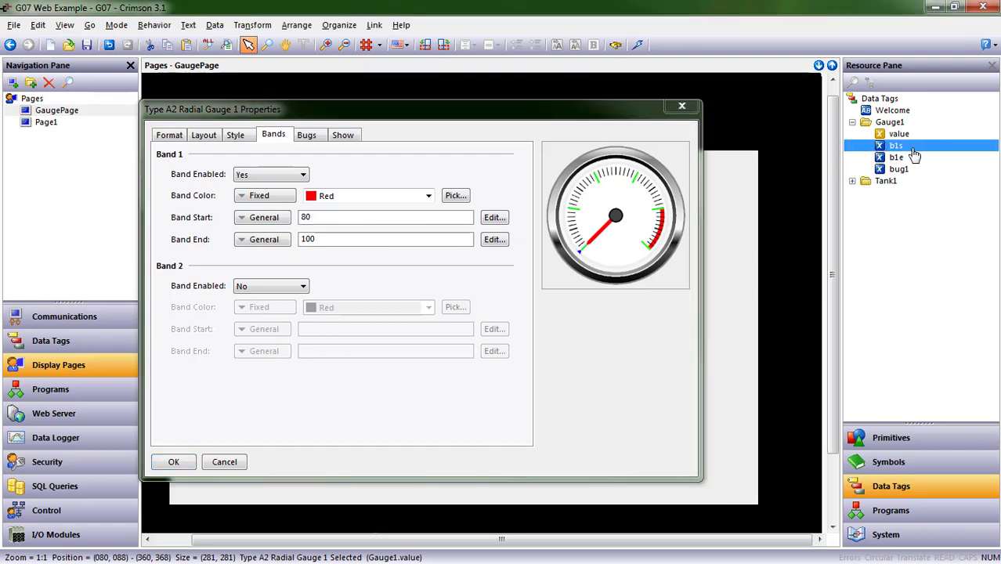
drag(910, 153, 366, 218)
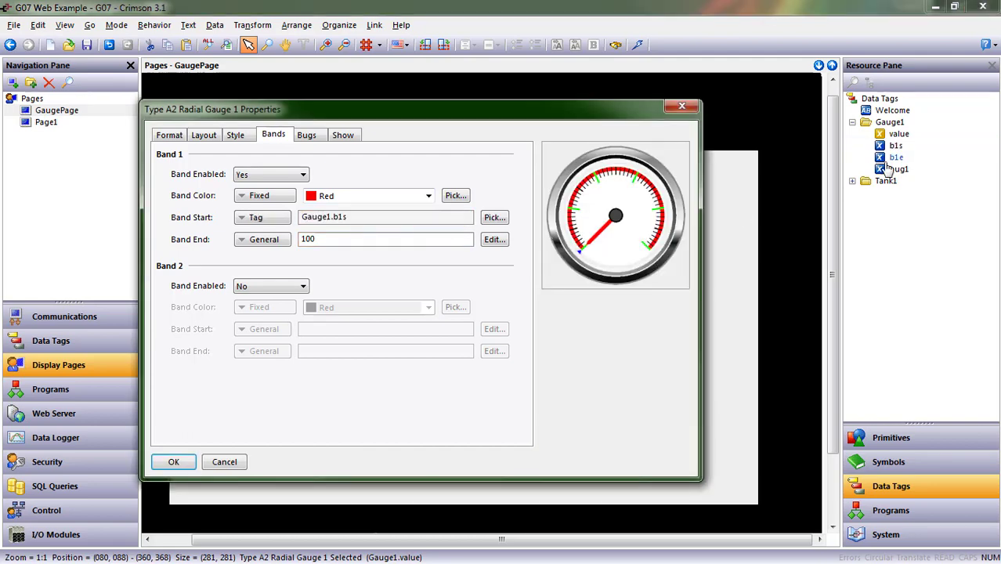
drag(896, 158, 362, 241)
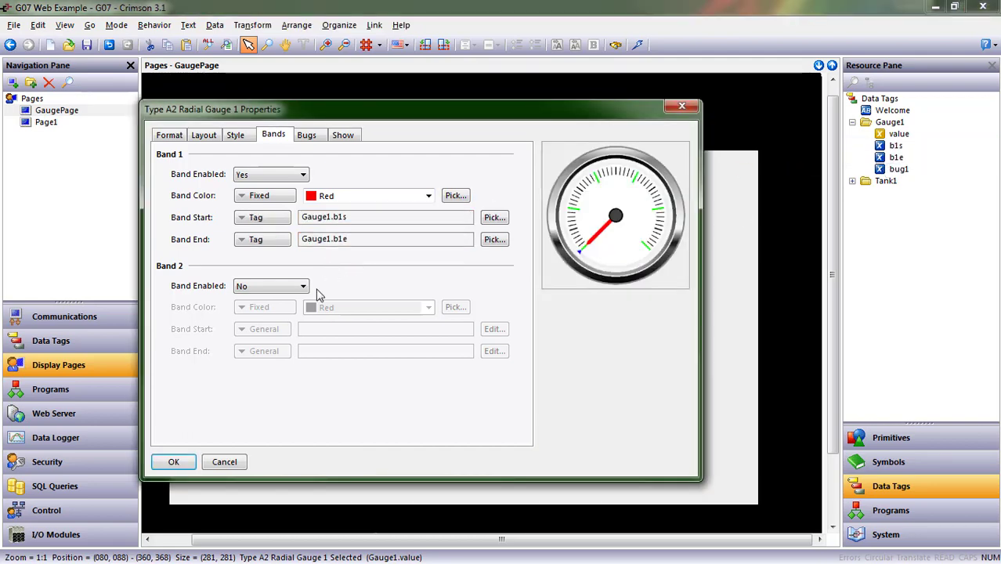
click(173, 462)
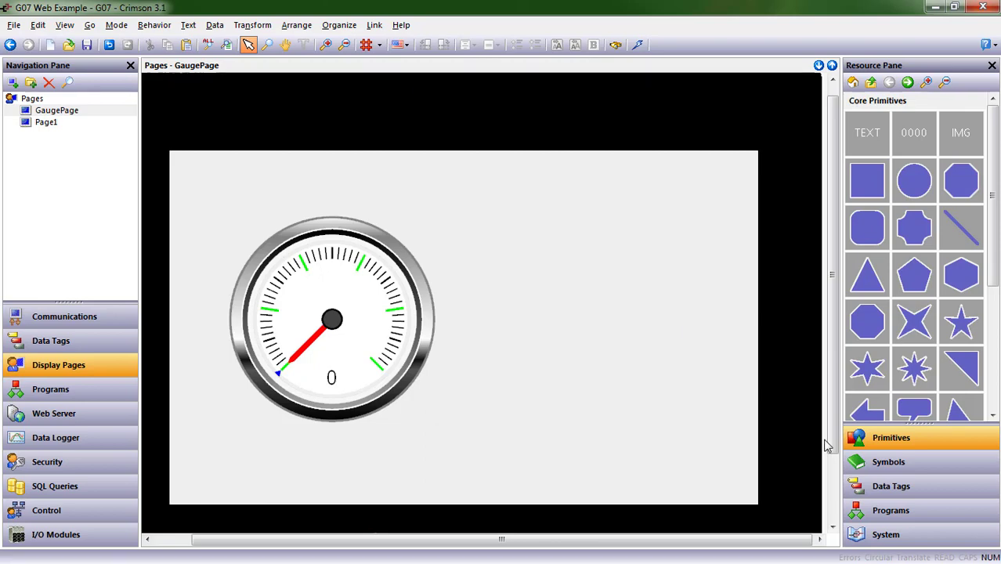
Place data boxes for the b1s, b1e and bug1 tags to the right of the gauge
click(882, 485)
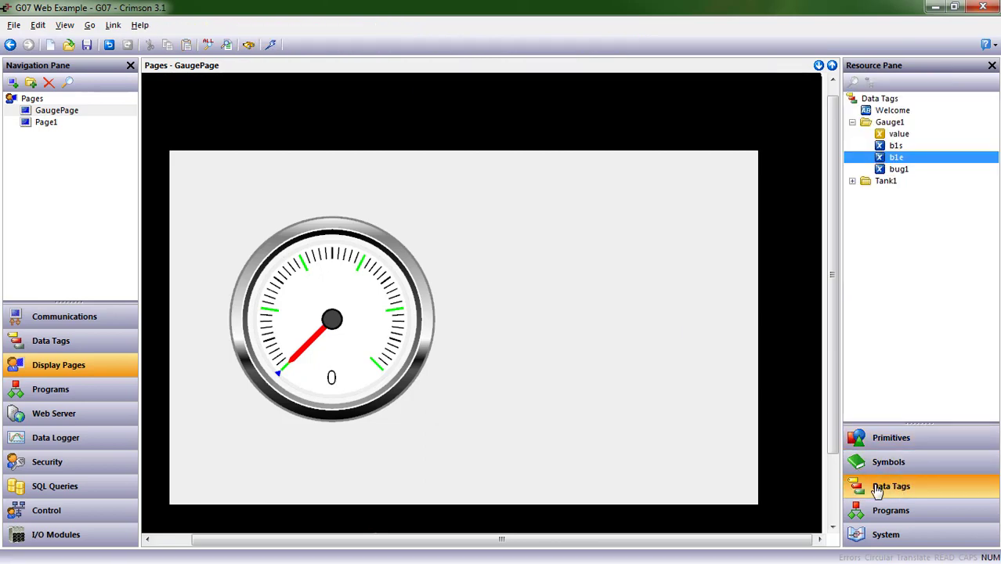
click(895, 146)
shift+click(899, 169)
drag(899, 168, 631, 357)
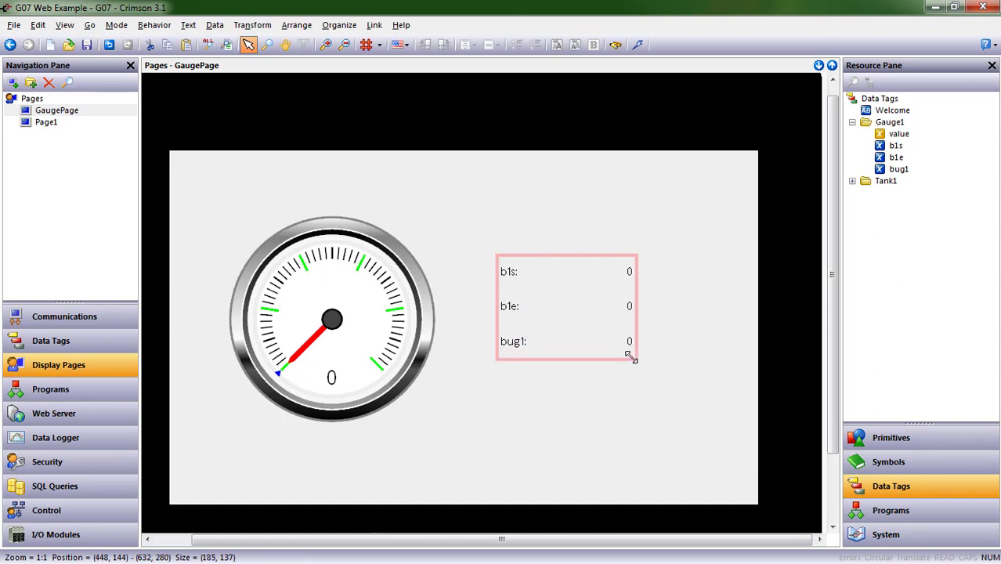
click(592, 383)
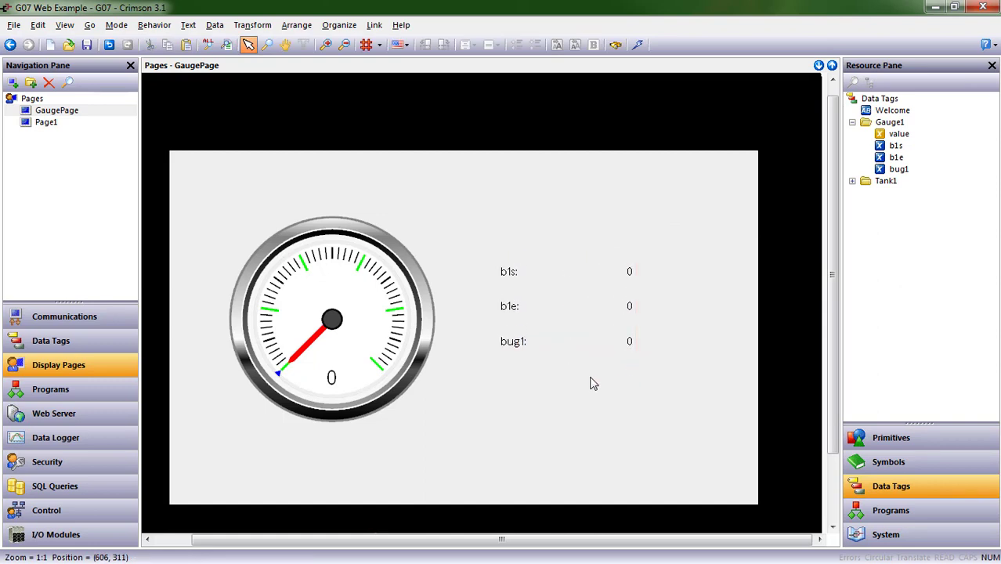
Make the b1s data box an editable entry field
click(582, 273)
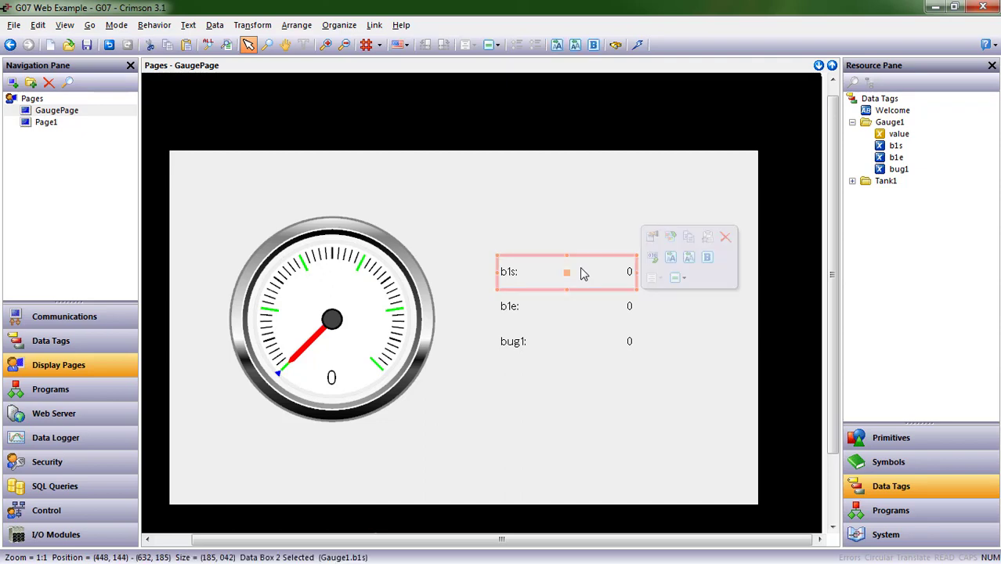
click(650, 263)
click(559, 321)
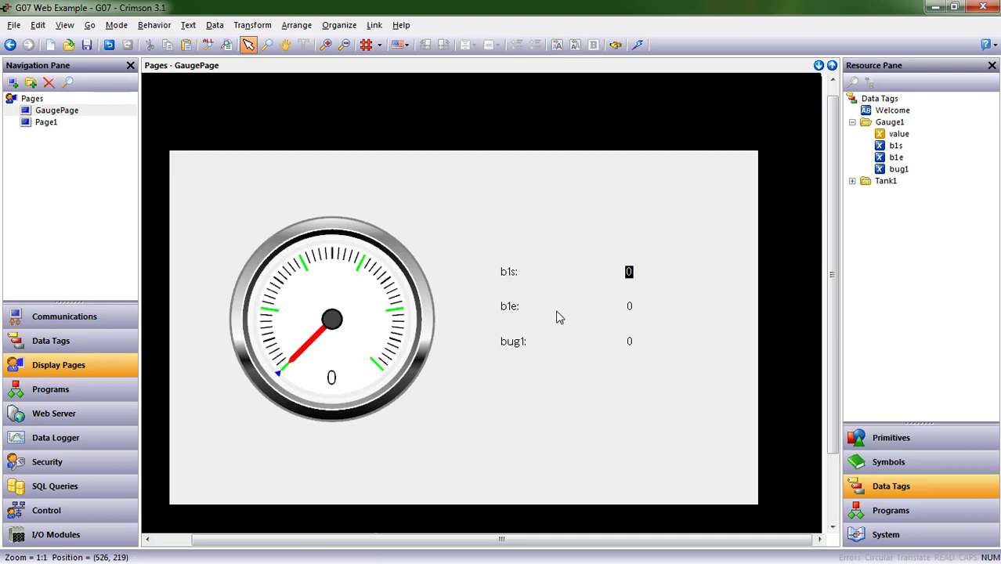
Give the b1e and bug1 boxes all of the b1s box's formatting via Copy All Formatting
click(558, 317)
shift+click(553, 345)
right_click(554, 347)
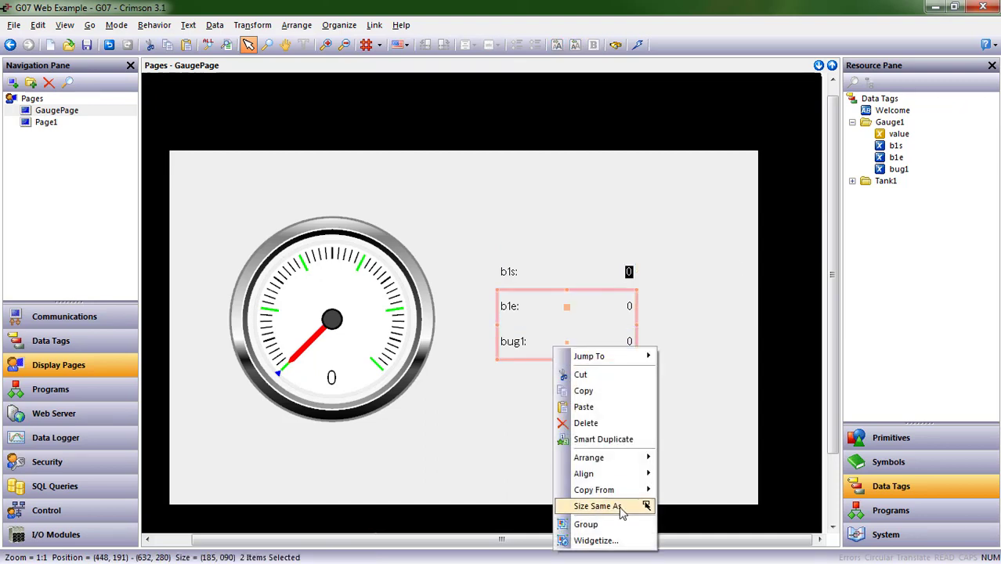
mouse_move(619, 490)
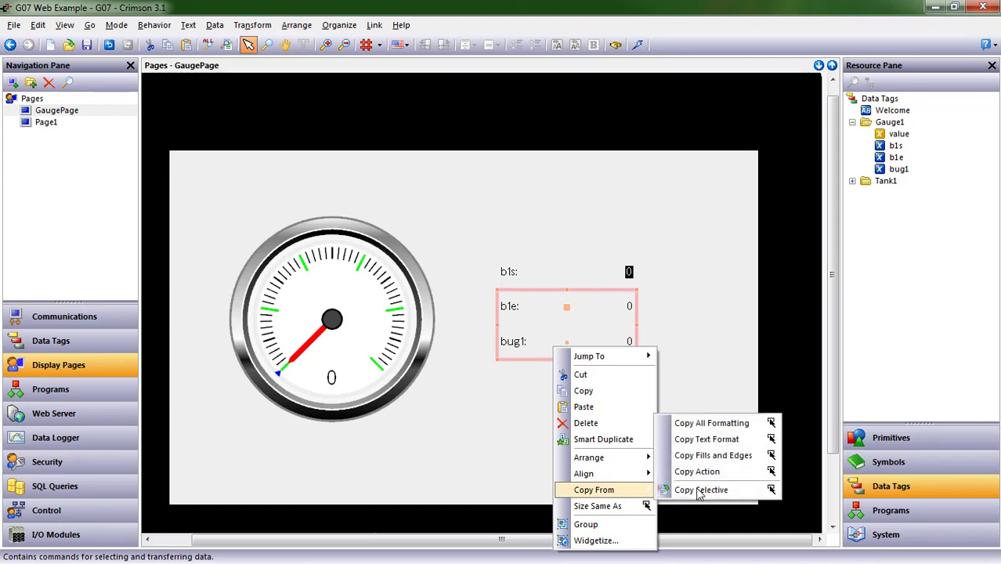
click(725, 427)
click(560, 276)
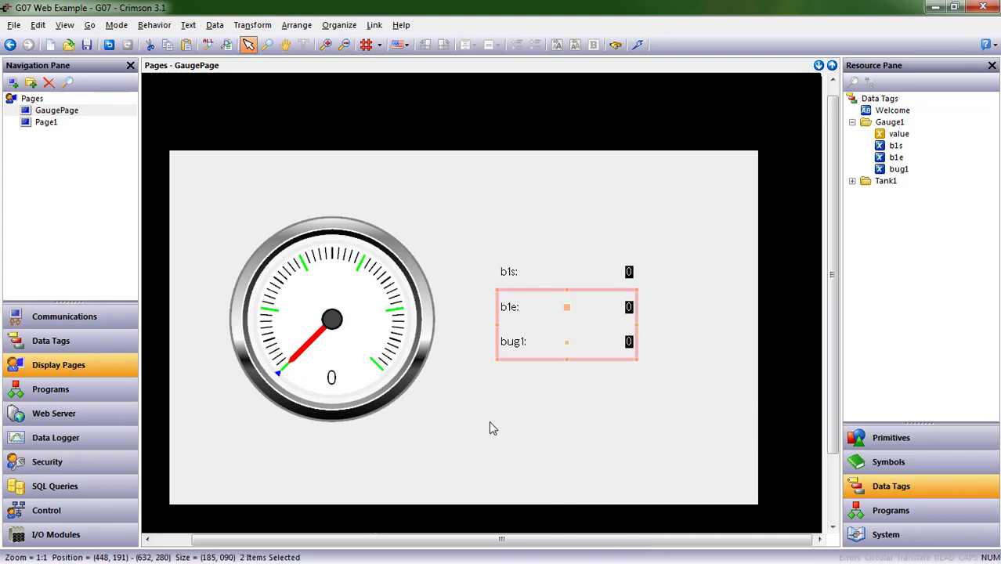
click(492, 429)
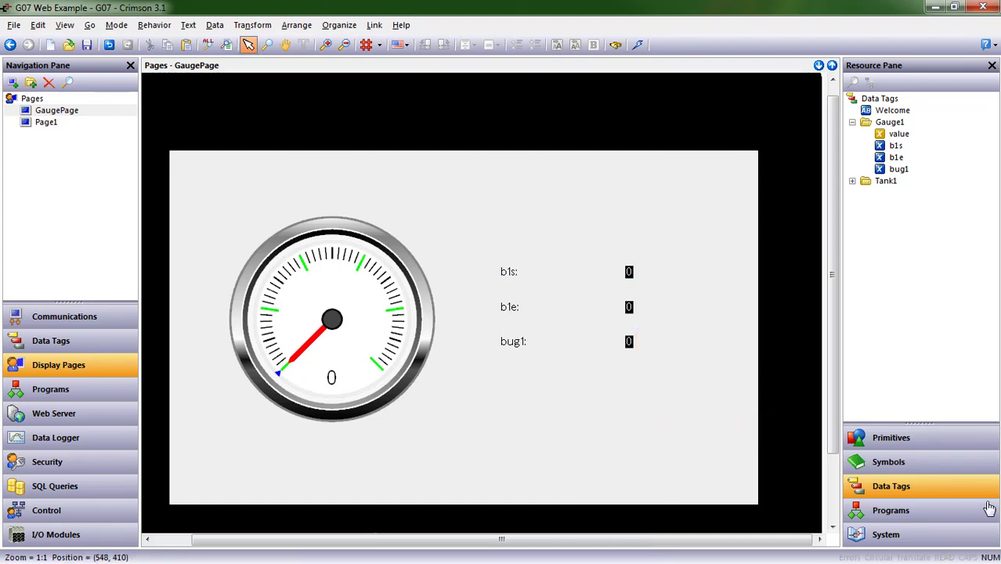
Download the database to the device, then enter 25 for b1s in C3 Web+
click(638, 44)
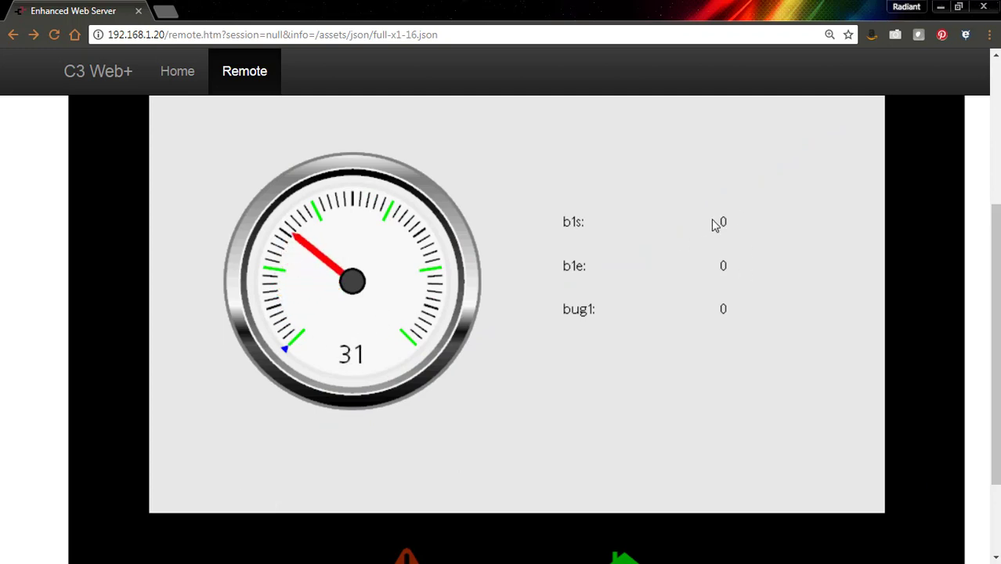
click(724, 223)
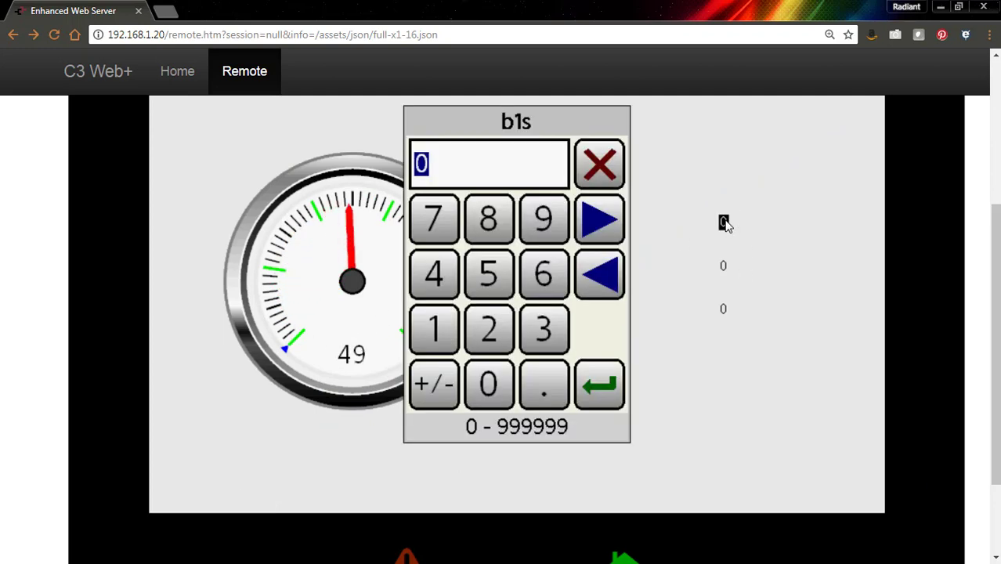
text(25)
key(Return)
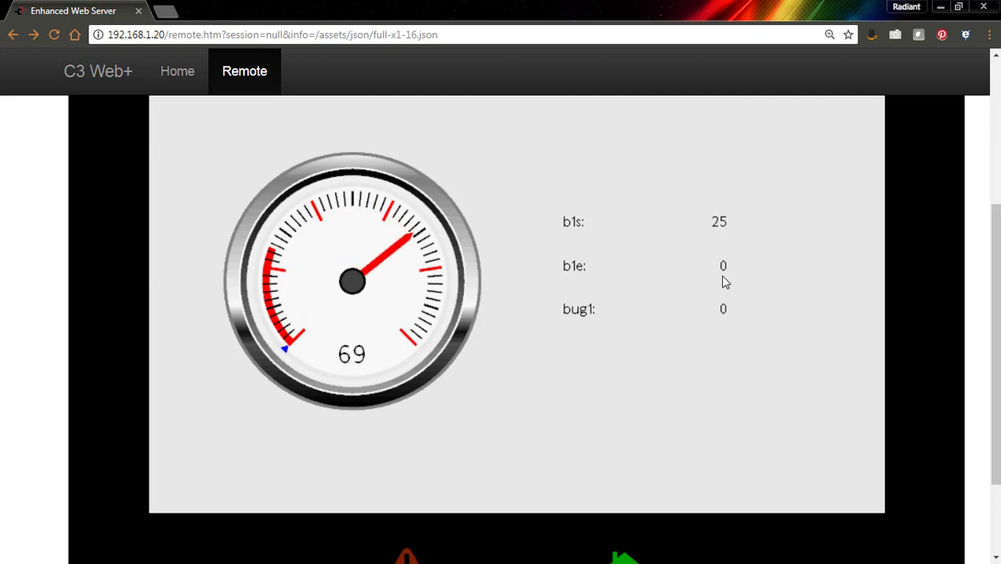
Enter 40 for b1e and 75 for bug1 in the remote view
click(724, 267)
text(40)
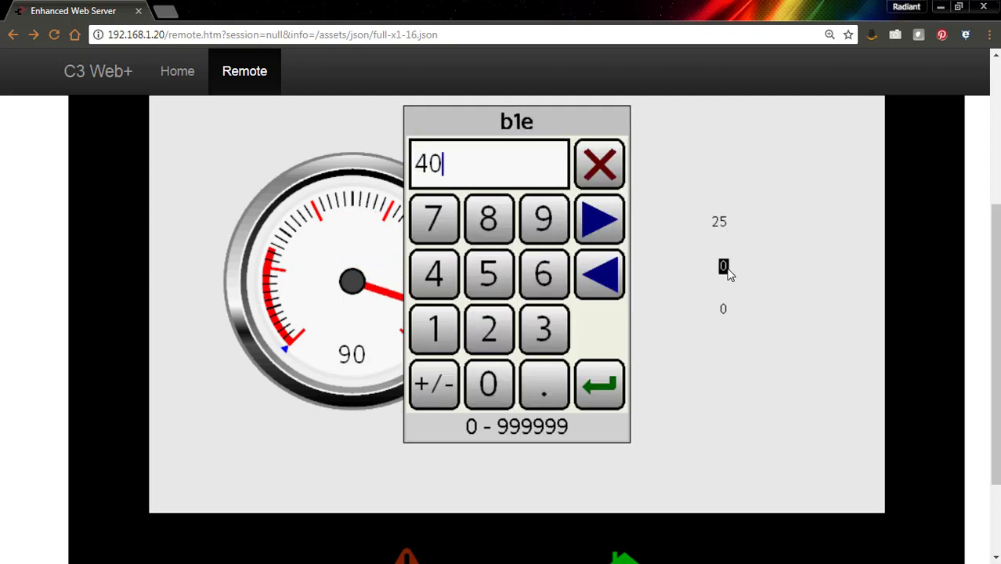
key(Return)
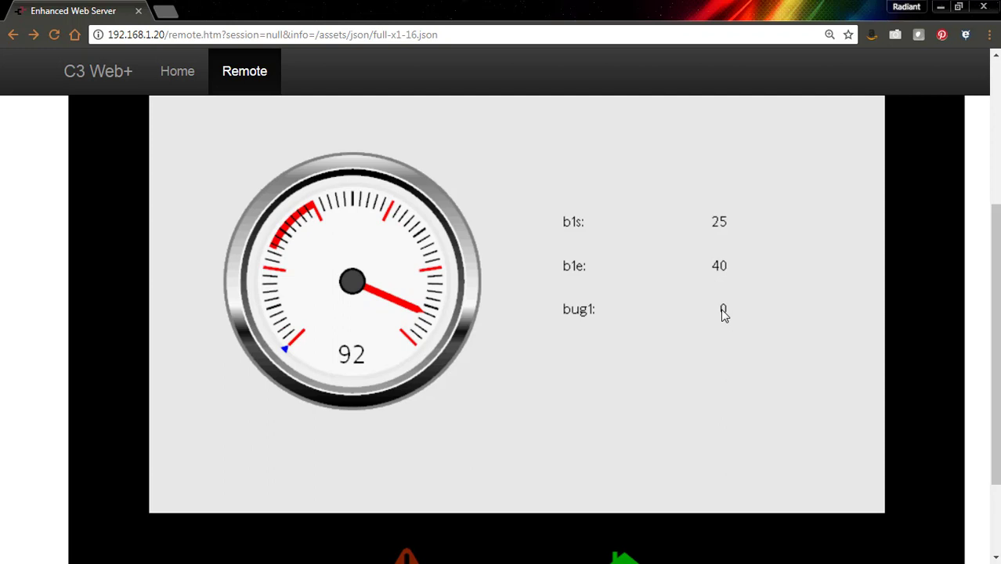
click(723, 311)
text(75)
key(Return)
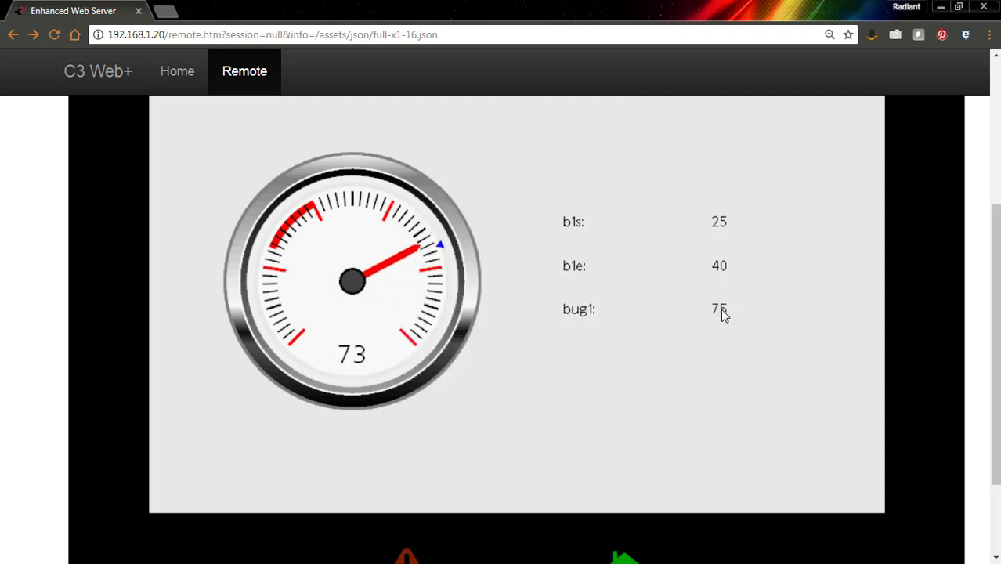